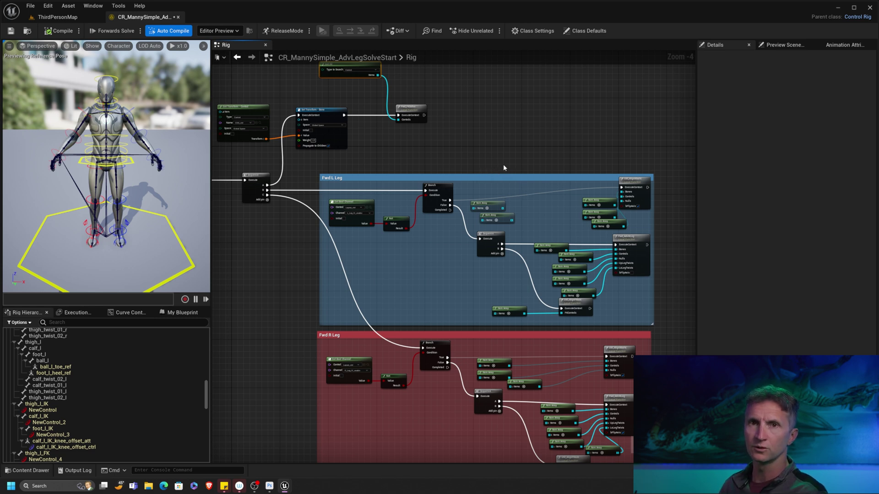
Delete the Get All node that feeds the Controls input of Fwd_FKSolve
right_click_drag(463, 121, 522, 183)
scroll(522, 183, "up", 4)
right_click_drag(476, 146, 575, 205)
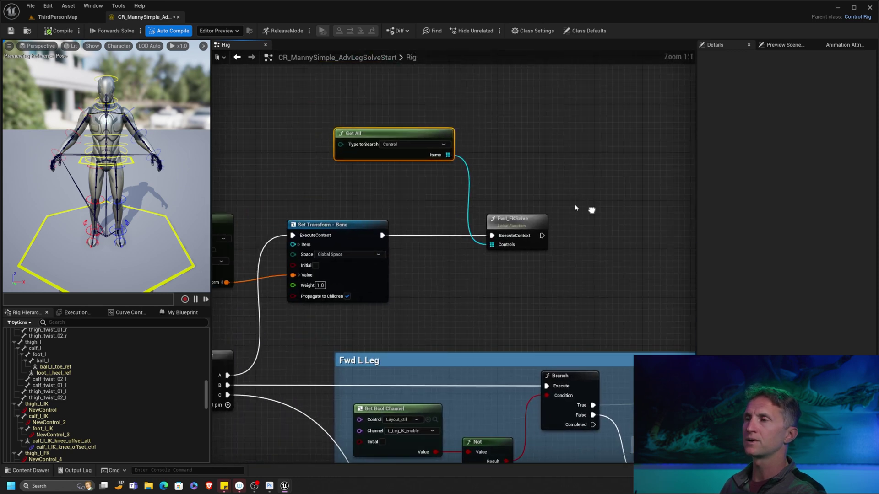
left_click(400, 109)
left_click(400, 137)
left_click_drag(518, 163, 570, 238)
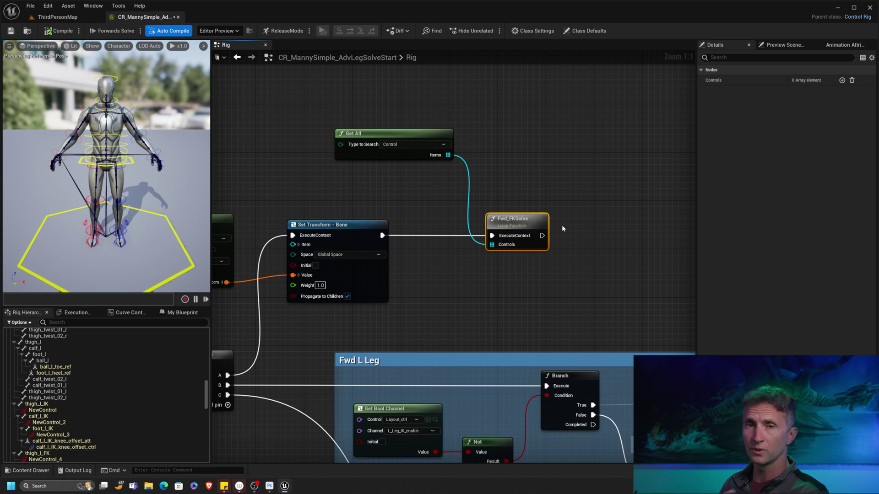
left_click_drag(419, 152, 413, 147)
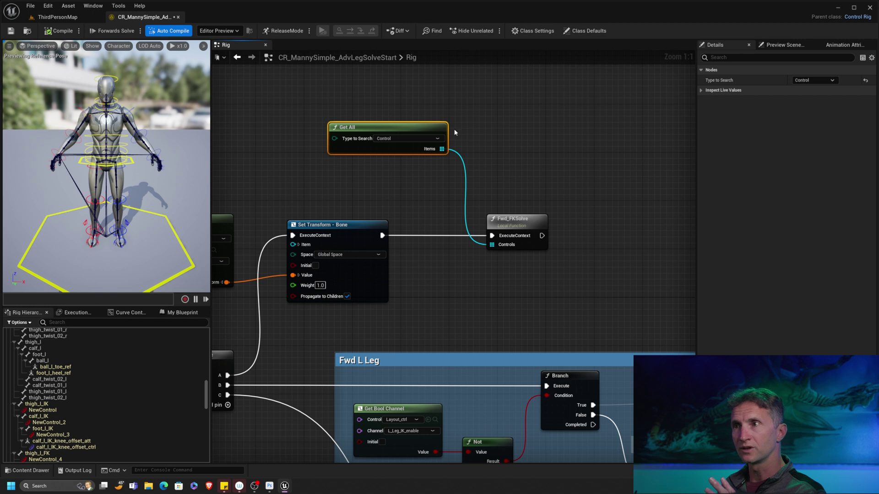
left_click_drag(439, 137, 409, 126)
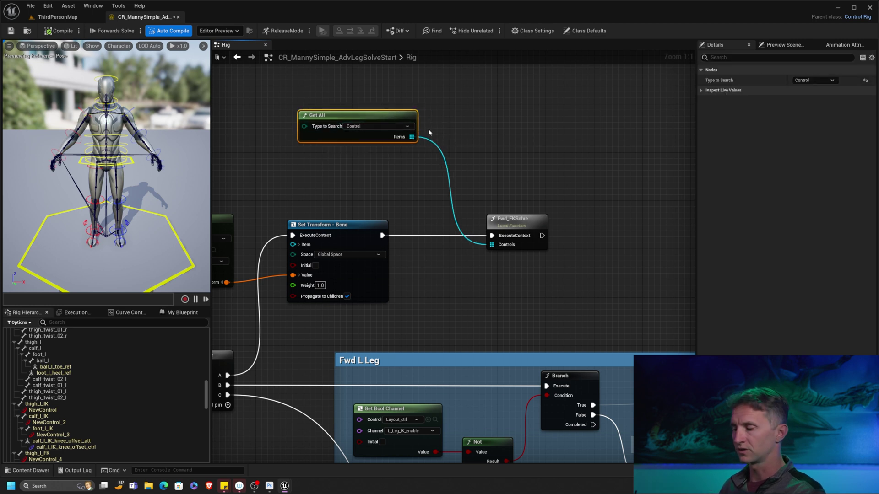
key("Delete")
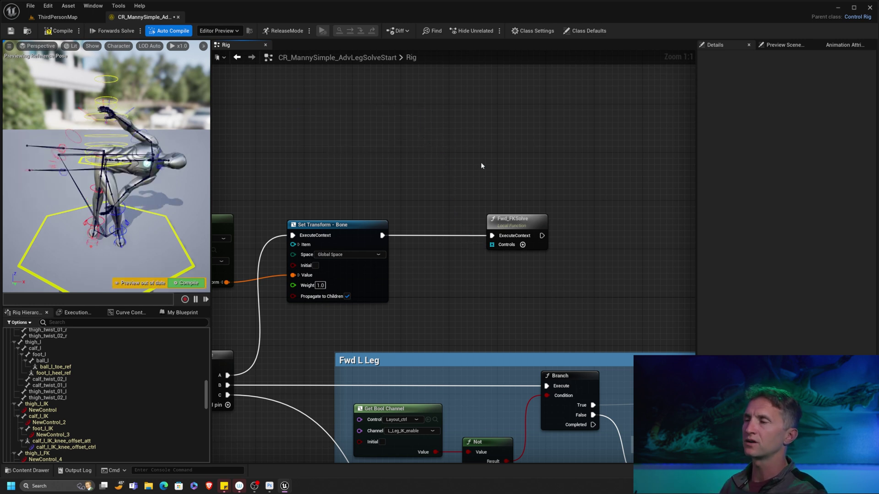
Paste the Item Array node of FK controls and connect it to the Controls input of Fwd_FKSolve
key("ctrl+v")
left_click_drag(530, 166, 465, 249)
left_click(460, 256)
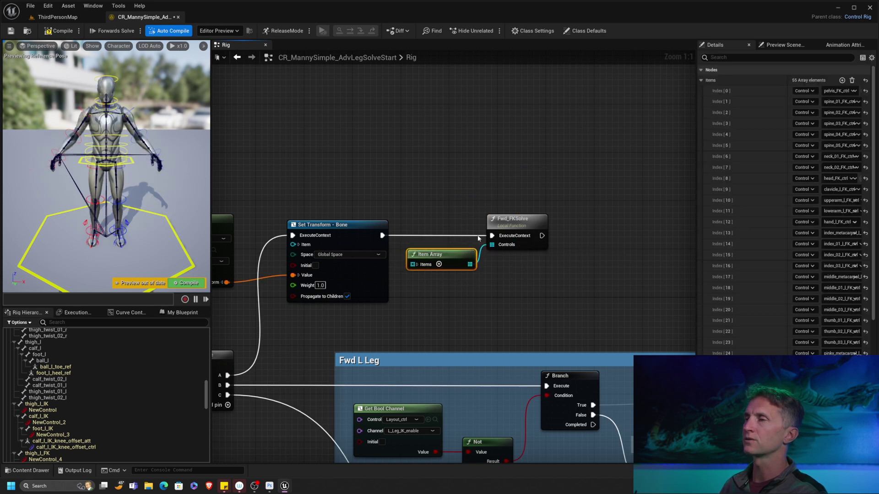
Review the control entries in the Item Array, and compile and save the control rig
scroll(755, 249, "down", 10)
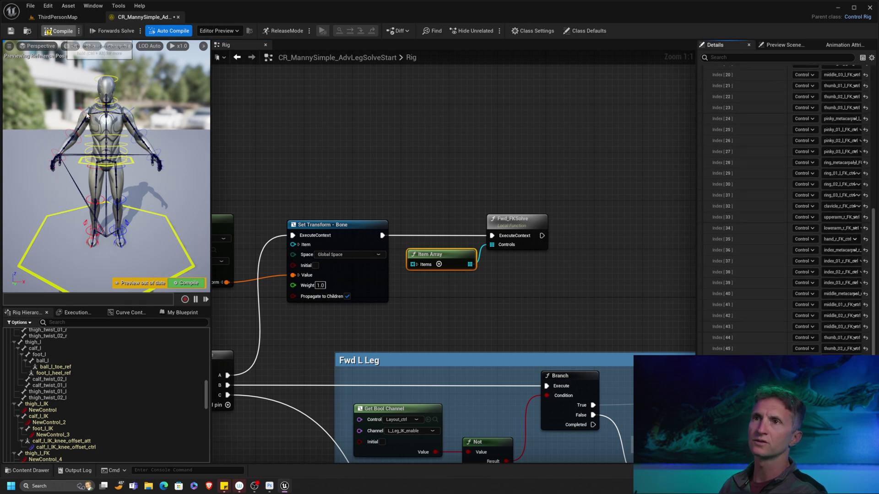
left_click(62, 33)
left_click(11, 32)
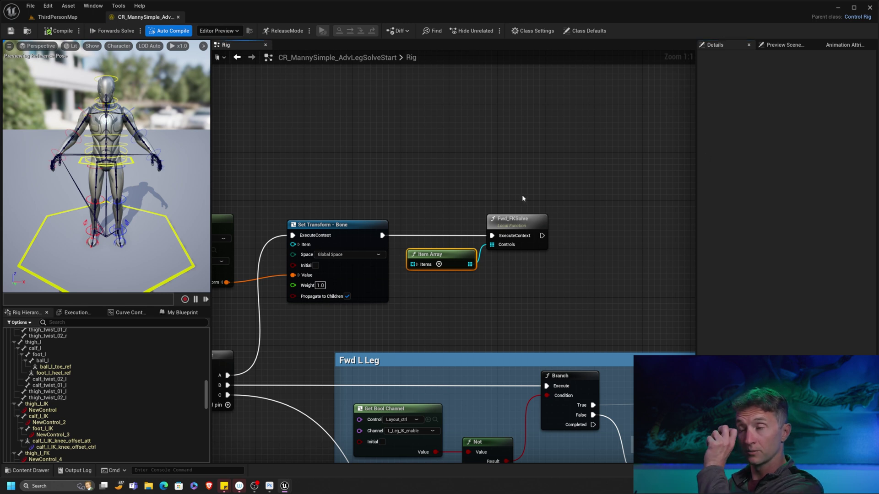
Disable the initial value of the L_Leg_IK_enable channel under Layout_ctrl and compile the rig
right_click_drag(533, 307, 495, 186)
scroll(496, 184, "down", 4)
right_click_drag(582, 363, 473, 199)
scroll(490, 236, "up", 4)
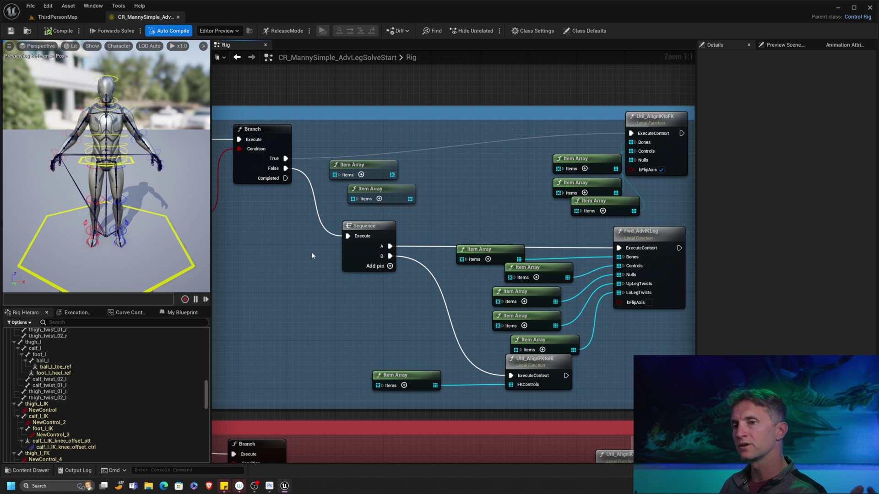
scroll(91, 422, "down", 5)
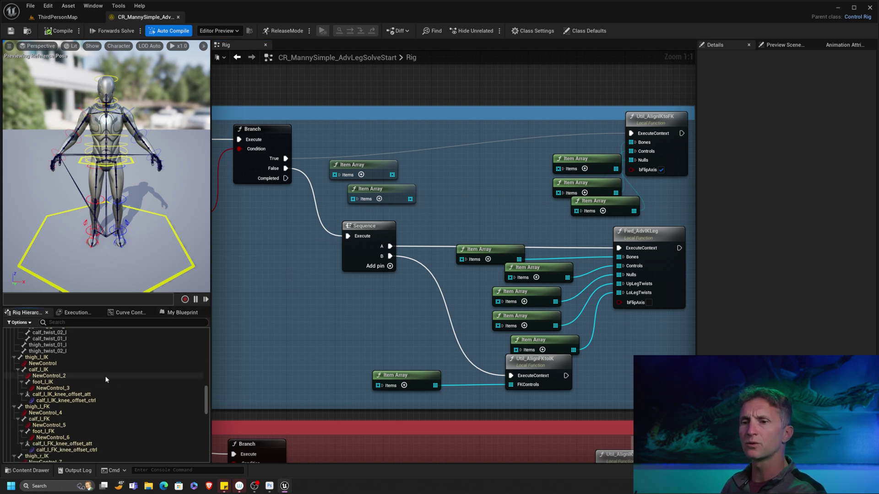
scroll(90, 417, "down", 10)
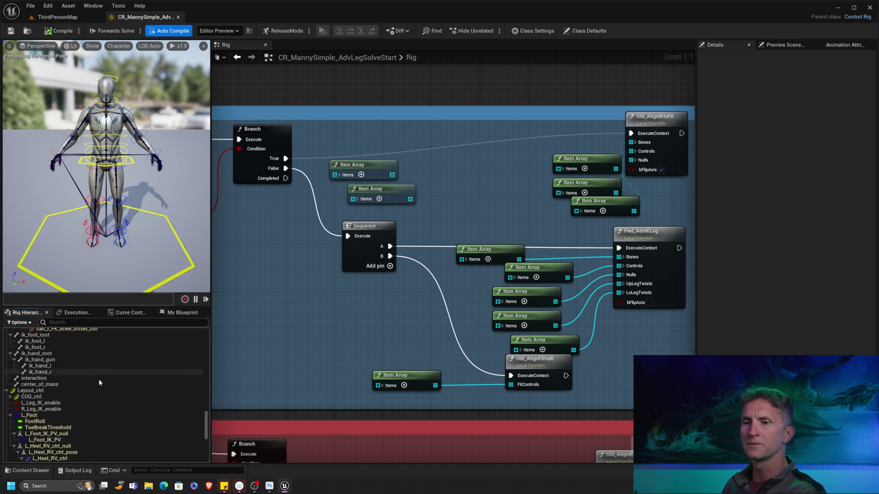
left_click(70, 389)
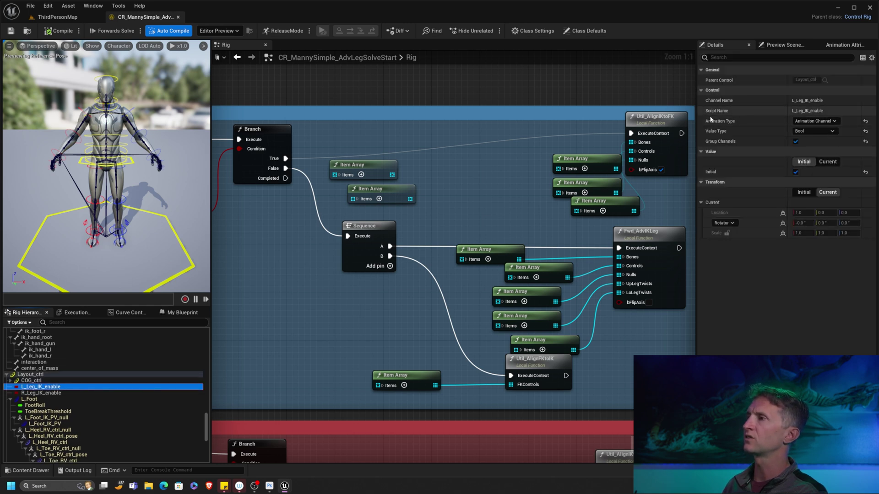
left_click(796, 172)
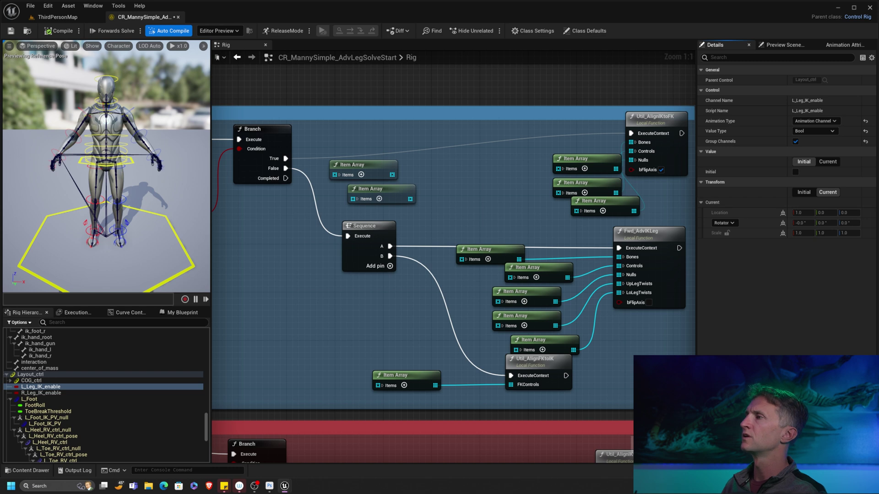
left_click(66, 34)
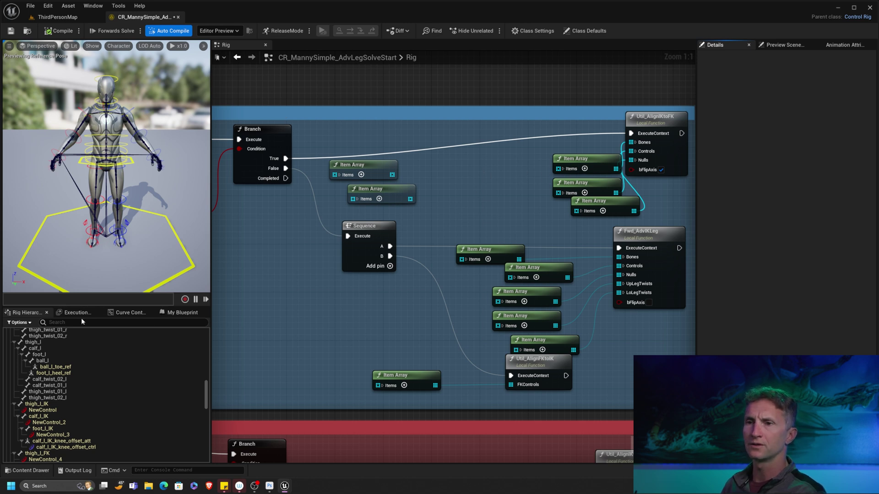
Duplicate the Fwd_AdvIKLeg function and name the copy Fwd_AdvFKLeg
left_click(177, 313)
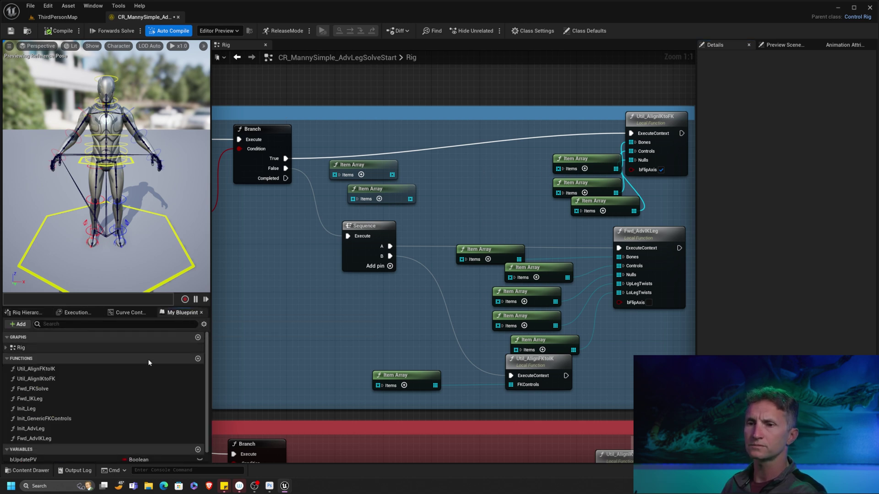
left_click(53, 439)
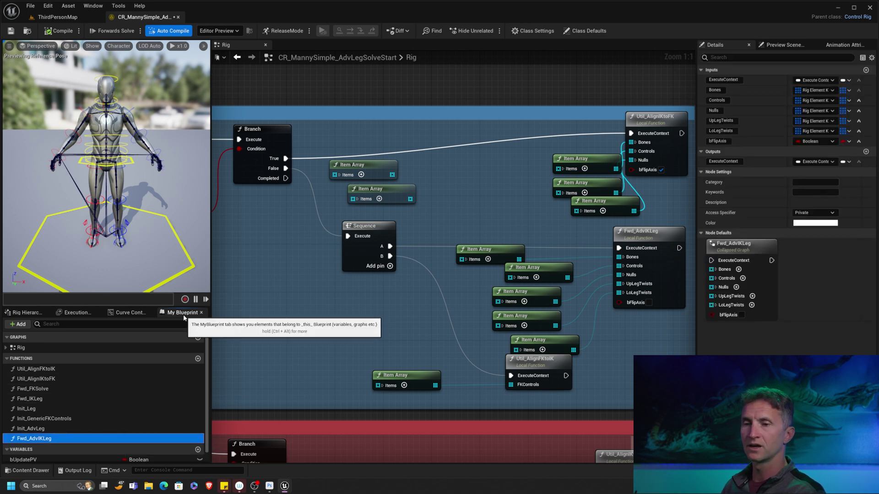
key("ctrl+d")
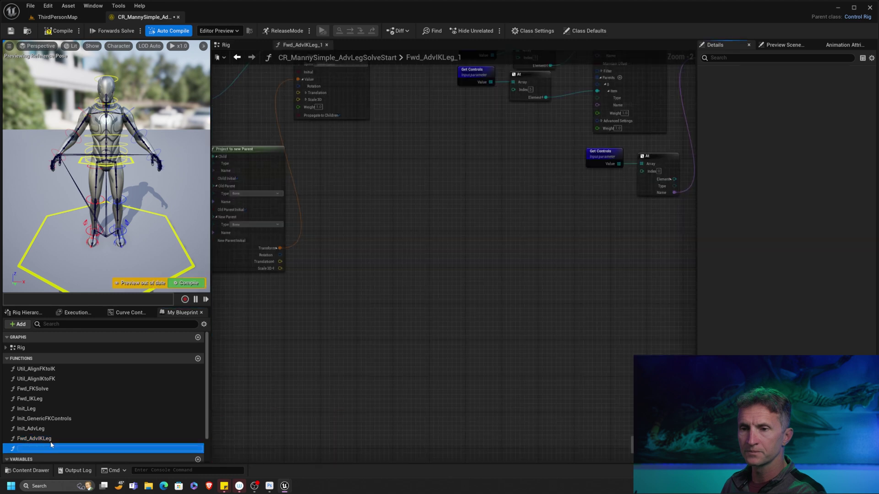
left_click(44, 450)
left_click(44, 450)
key("BackSpace")
key("BackSpace")
type("FKLeg")
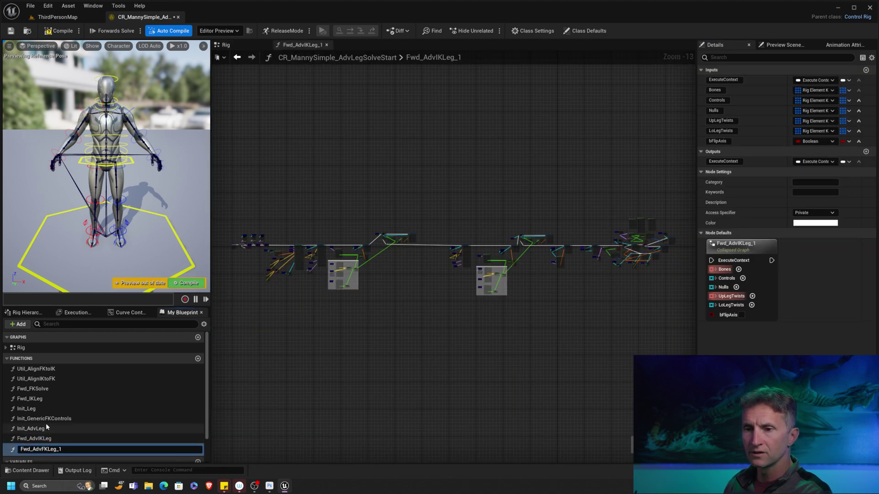
key("Return")
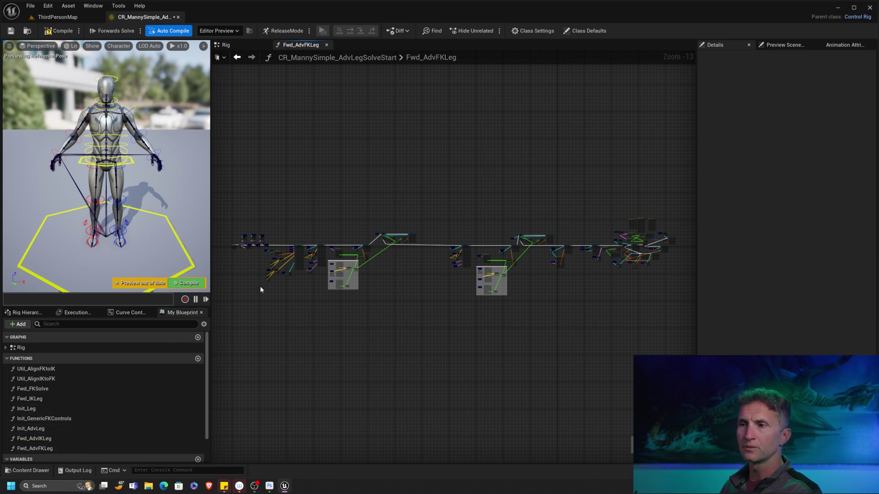
Delete the Rotation Constraint and FootRoll channel node group at the end of the Fwd_AdvFKLeg graph
scroll(477, 263, "up", 8)
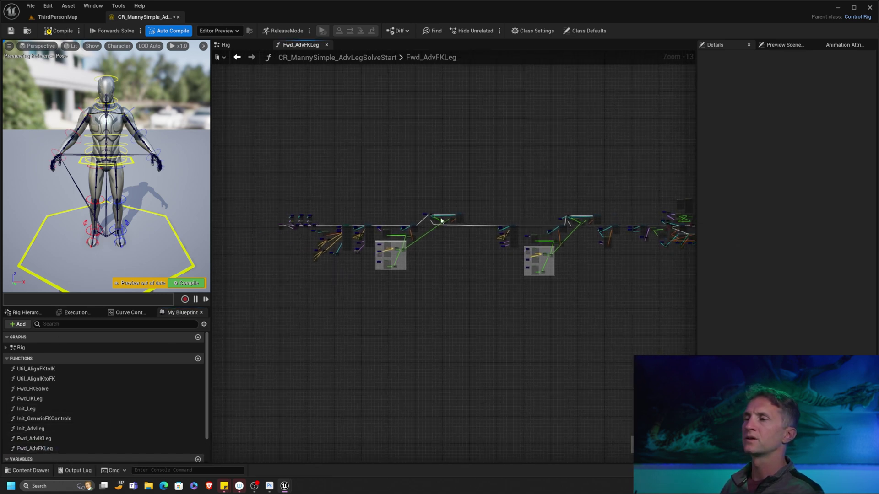
right_click_drag(607, 235, 343, 180)
right_click_drag(592, 188, 442, 200)
right_click_drag(536, 184, 389, 215)
scroll(388, 215, "down", 2)
left_click_drag(609, 116, 295, 302)
scroll(316, 281, "up", 7)
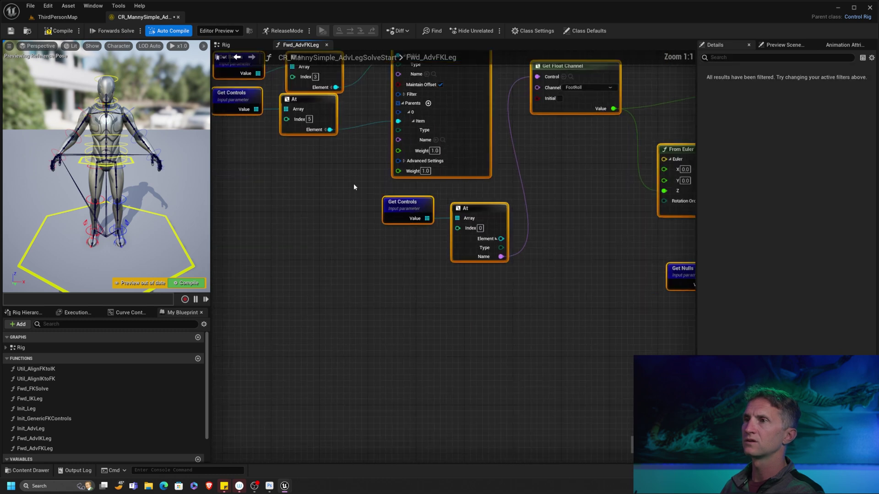
right_click_drag(353, 187, 422, 323)
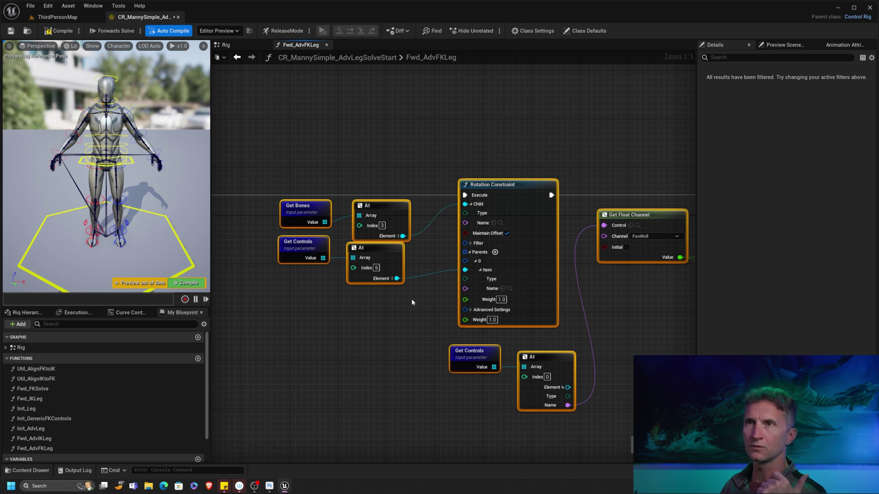
scroll(408, 304, "down", 5)
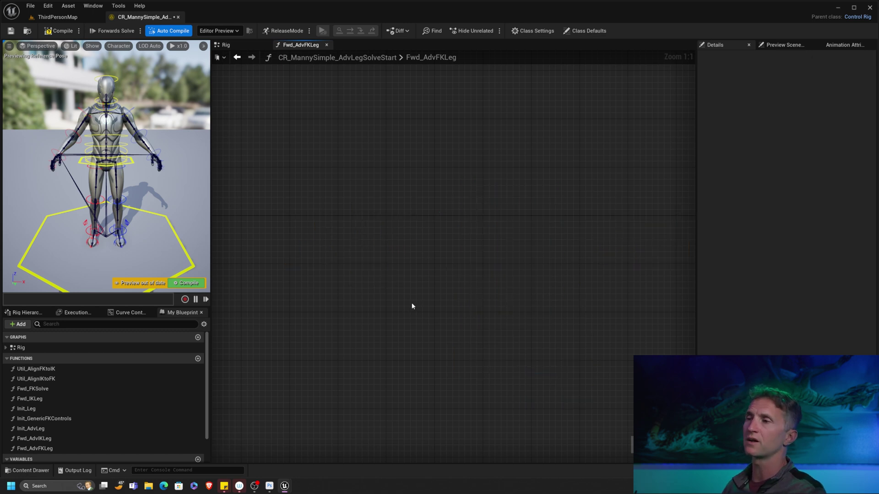
Delete the Basic IK node and its input nodes between Set Foot_Ref and the Aim Constraint
right_click_drag(445, 301, 614, 287)
scroll(544, 276, "up", 5)
scroll(527, 182, "down", 4)
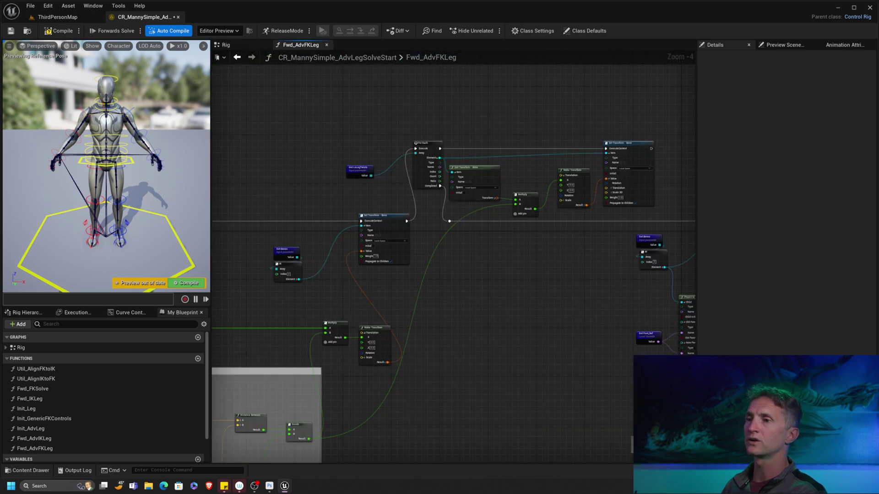
right_click_drag(240, 282, 607, 230)
scroll(606, 230, "down", 3)
right_click_drag(364, 226, 397, 230)
right_click_drag(456, 246, 600, 220)
right_click_drag(340, 170, 671, 173)
right_click_drag(524, 175, 516, 175)
scroll(517, 171, "up", 4)
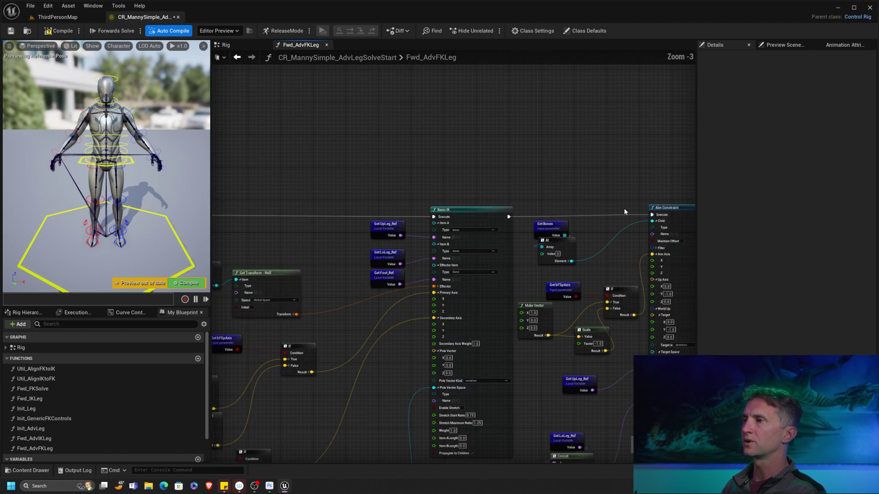
right_click_drag(571, 216, 559, 130)
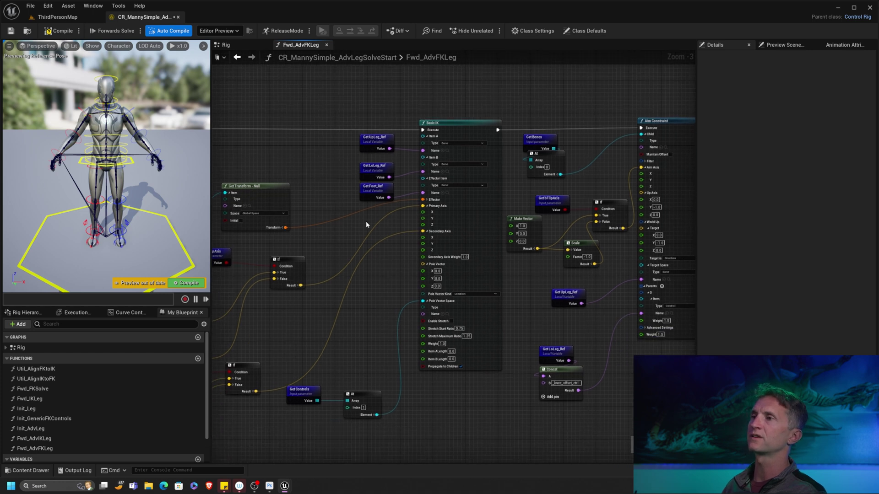
right_click_drag(366, 225, 485, 212)
right_click_drag(408, 225, 432, 206)
scroll(415, 200, "down", 2)
left_click_drag(315, 172, 503, 342)
key("Delete")
left_click_drag(459, 136, 487, 182)
key("Delete")
Connect the execution output of Set Foot_Ref to the first Aim Constraint and compile the rig
right_click_drag(414, 146, 390, 205)
left_click_drag(327, 203, 598, 203)
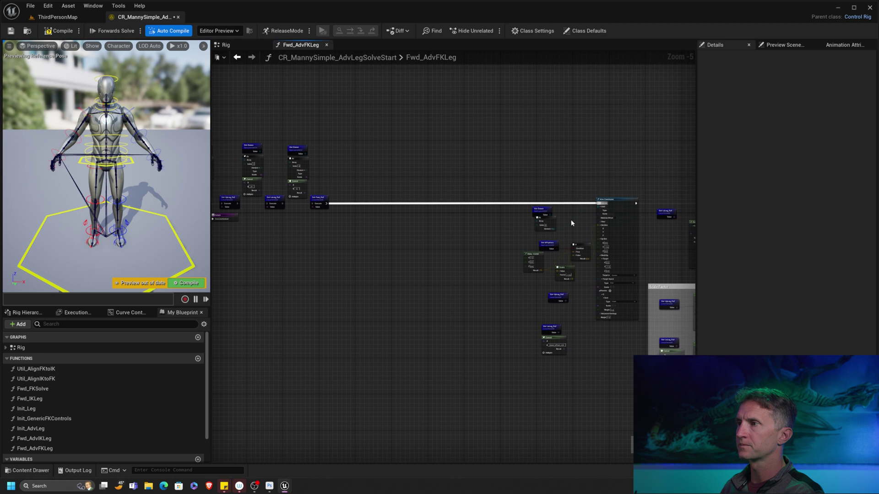
scroll(435, 180, "up", 5)
left_click(59, 31)
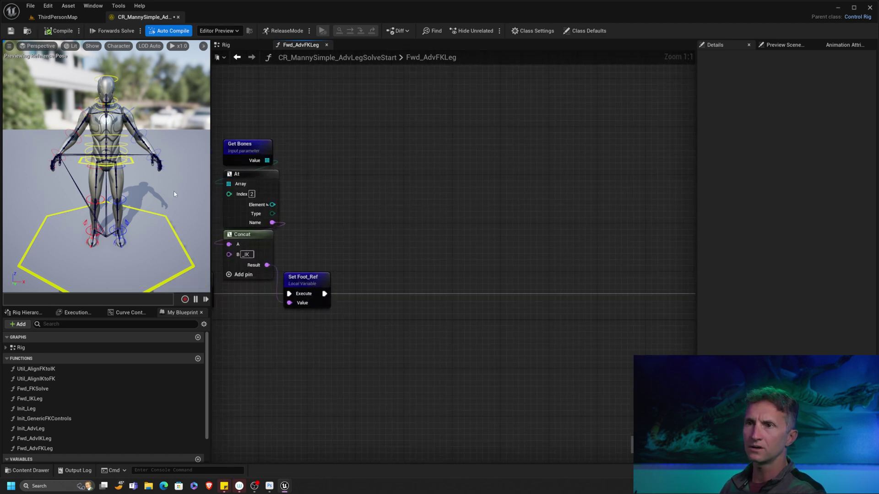
Rotate the left thigh control thigh_l_FK_ctrl about -43 degrees around Z in the preview viewport
left_click(122, 167)
left_click_drag(121, 166, 155, 176, "alt")
right_click_drag(155, 176, 239, 231, "alt")
middle_click_drag(142, 169, 141, 150, "alt")
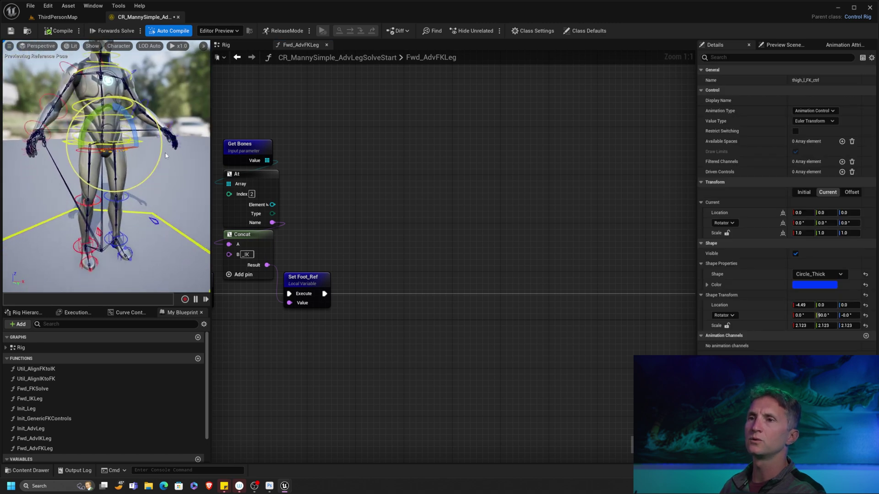
left_click_drag(137, 138, 128, 113)
left_click_drag(109, 151, 103, 156)
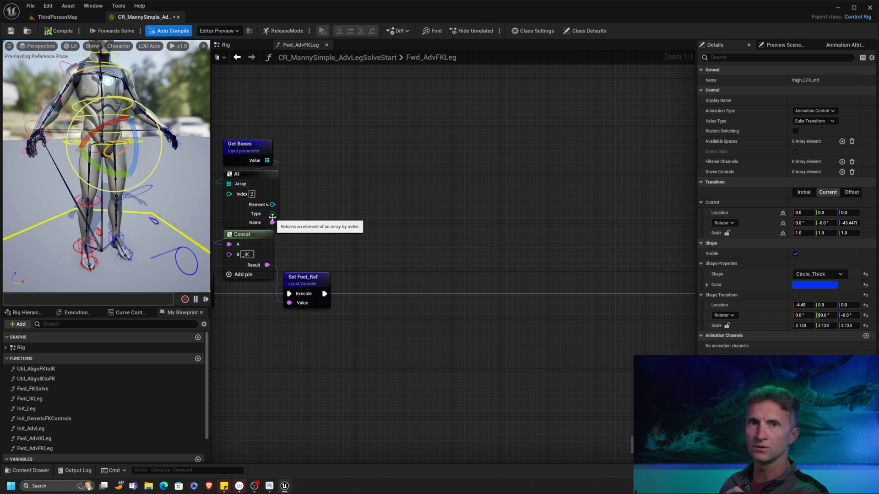
Add a Get Controls input parameter node to the Fwd_AdvFKLeg graph just after Set Foot_Ref
right_click_drag(383, 252, 406, 181)
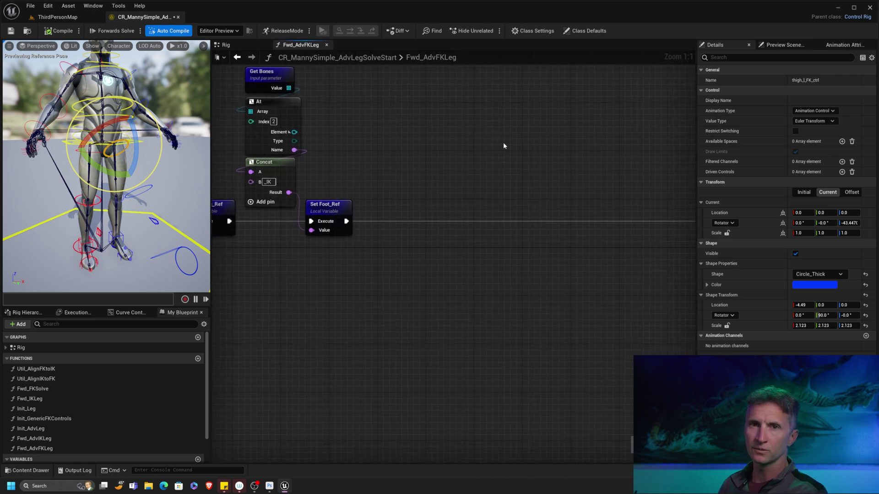
right_click_drag(438, 199, 464, 218)
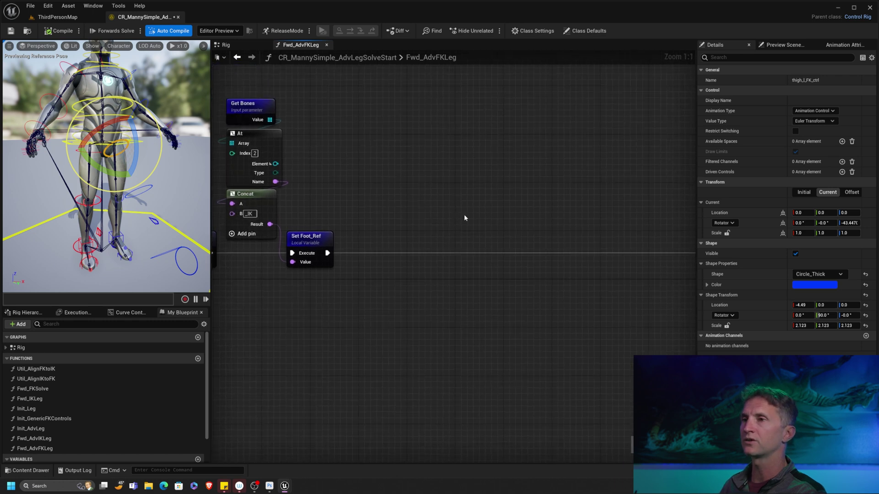
right_click(387, 171)
type("get")
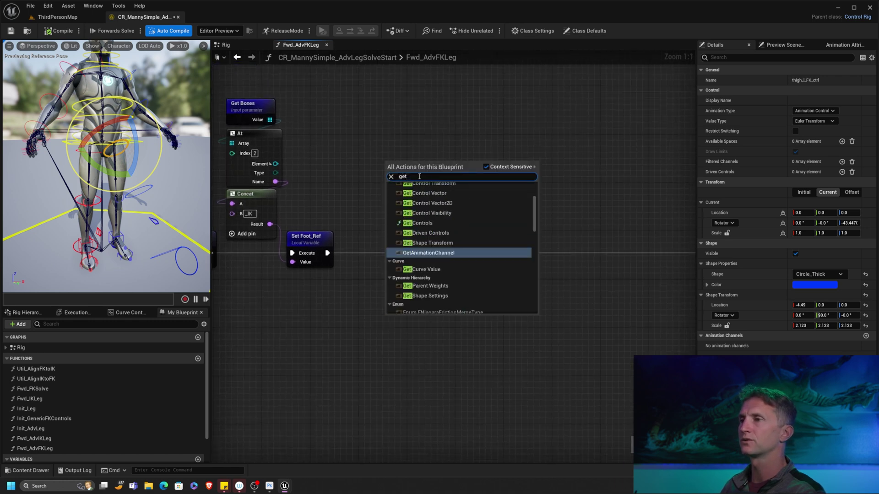
type(" contr")
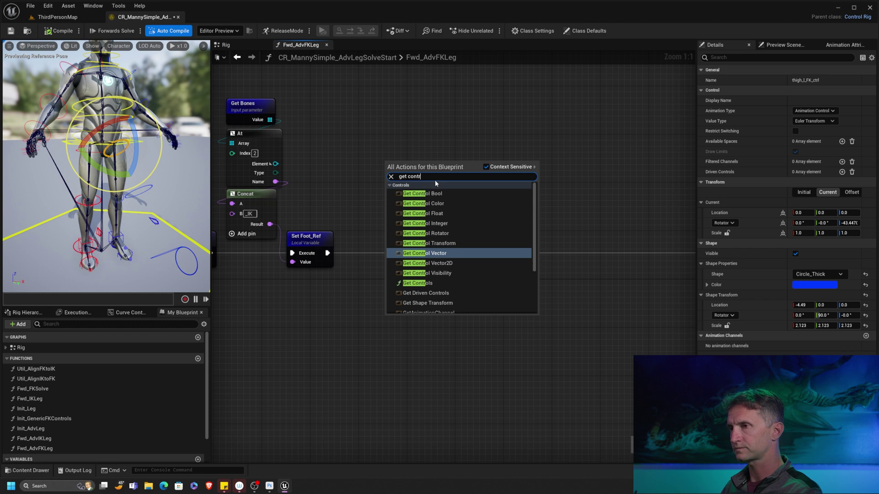
left_click(440, 283)
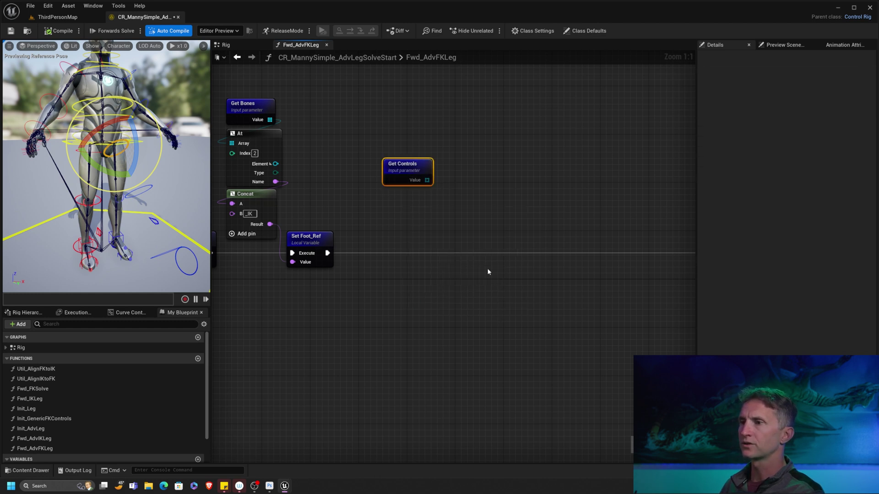
Add a For Each loop over the Get Controls value and arrange both nodes above the execution line after Set Foot_Ref
left_click_drag(415, 166, 379, 159)
right_click_drag(422, 183, 421, 205)
left_click_drag(400, 161, 474, 192)
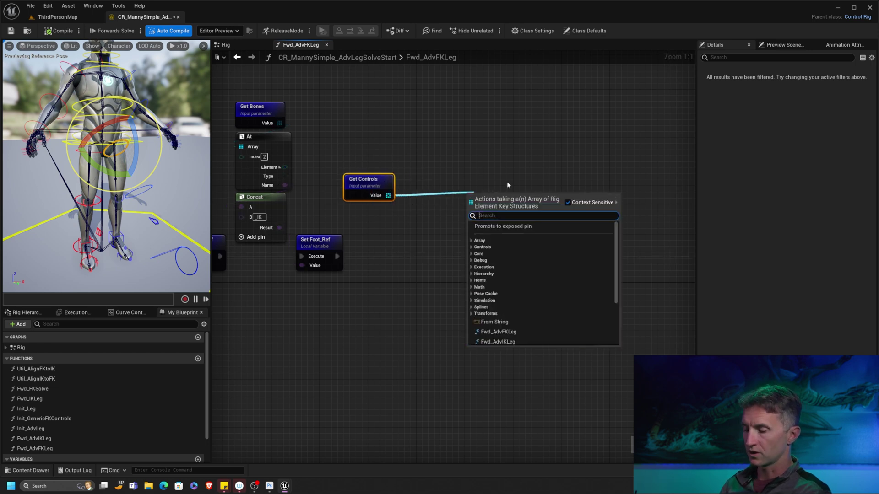
type("foreac")
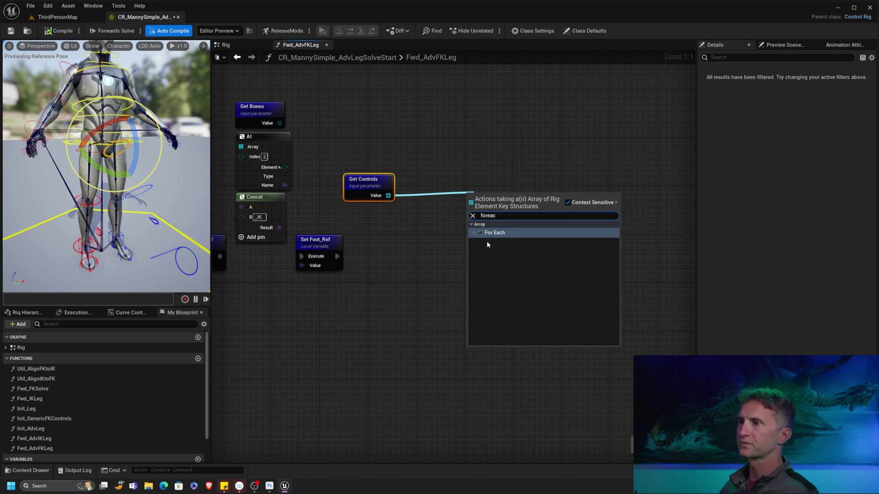
left_click(491, 234)
left_click_drag(491, 195, 457, 185)
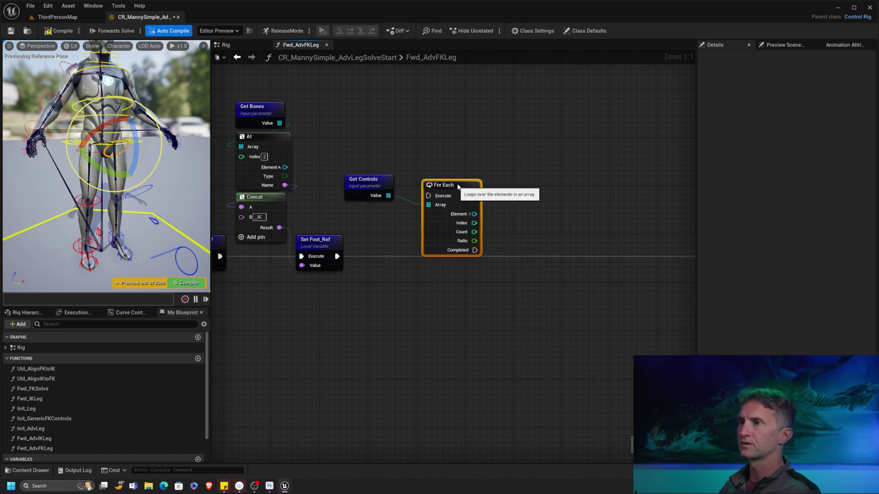
left_click_drag(371, 148, 459, 133)
right_click_drag(533, 173, 481, 185)
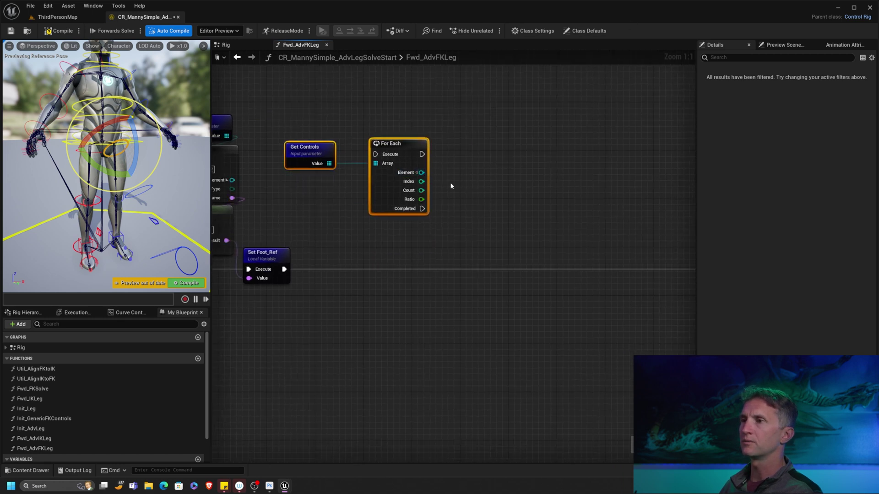
Split out the For Each element and feed its Name into a new Replace node with Old set to _ctrl
left_click(416, 173)
left_click_drag(428, 192, 507, 176)
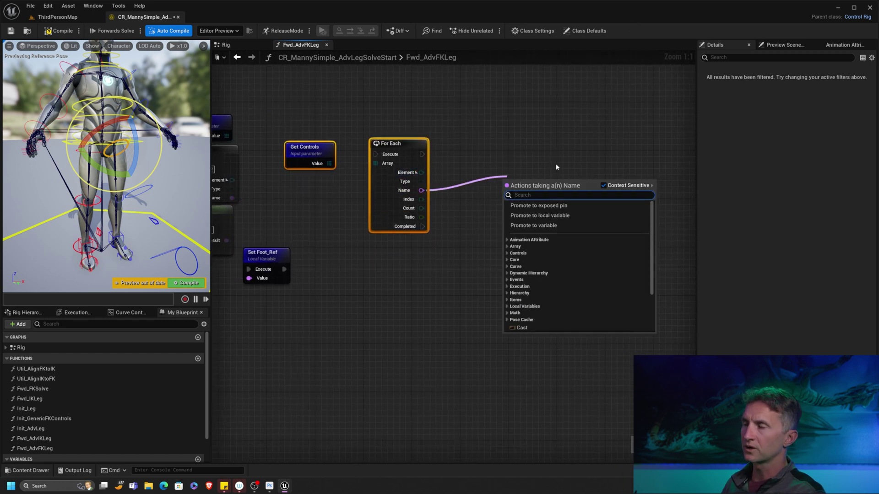
type("replace")
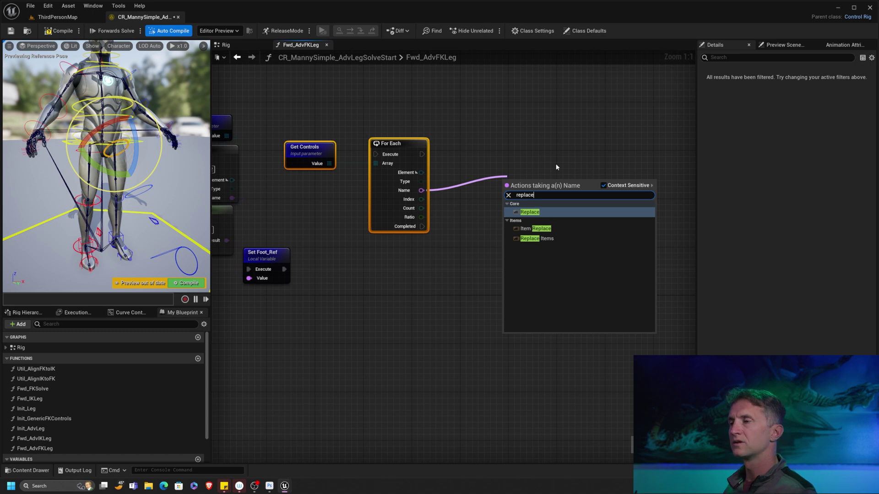
left_click(540, 212)
left_click_drag(522, 180, 482, 187)
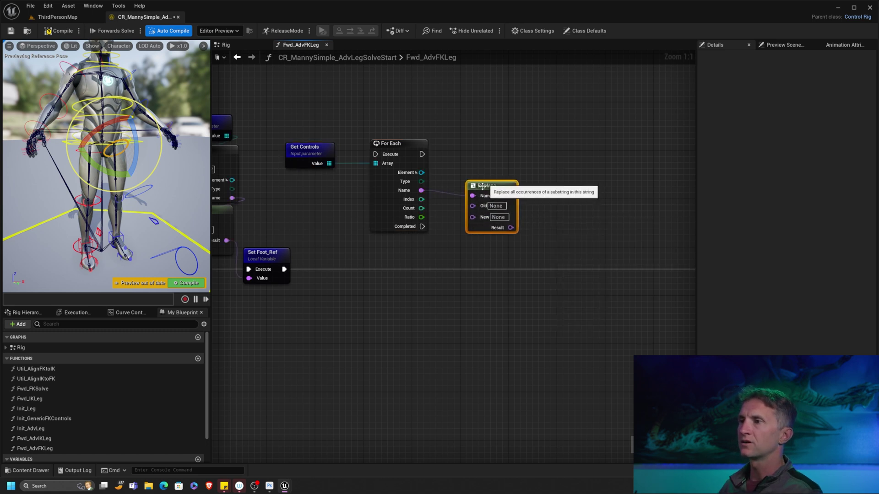
left_click(496, 205)
type("_ctrl")
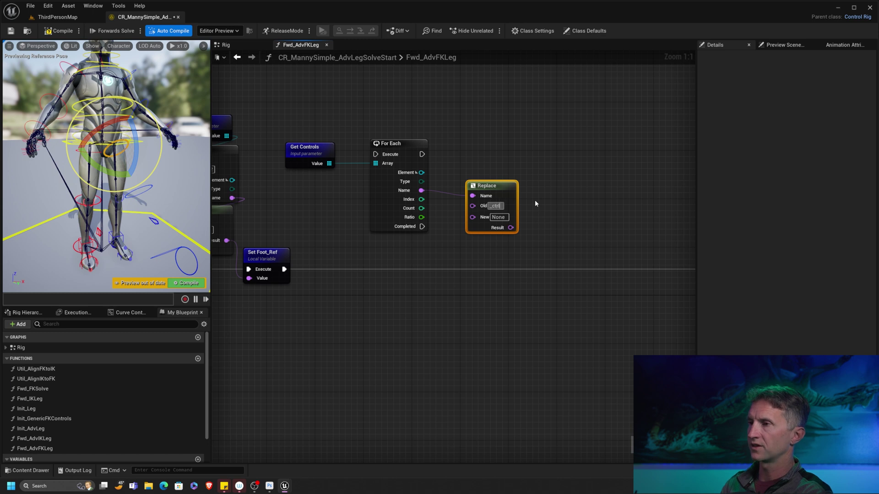
key("Return")
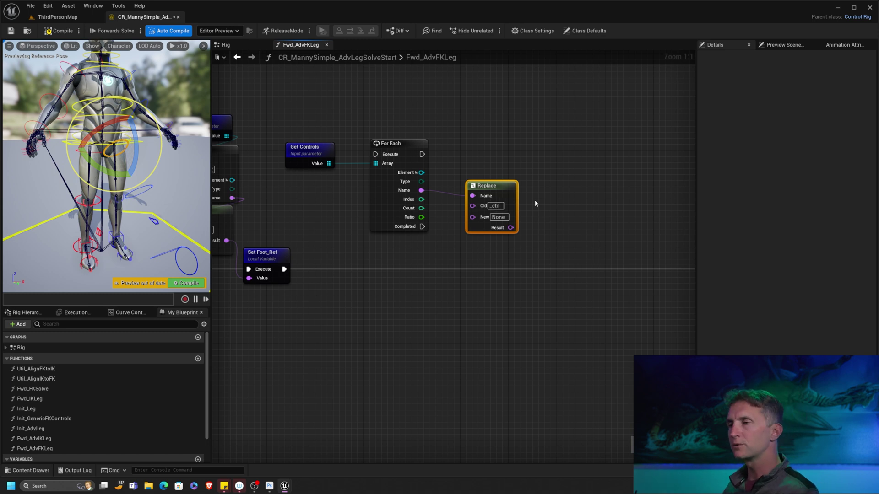
left_click_drag(504, 185, 509, 180)
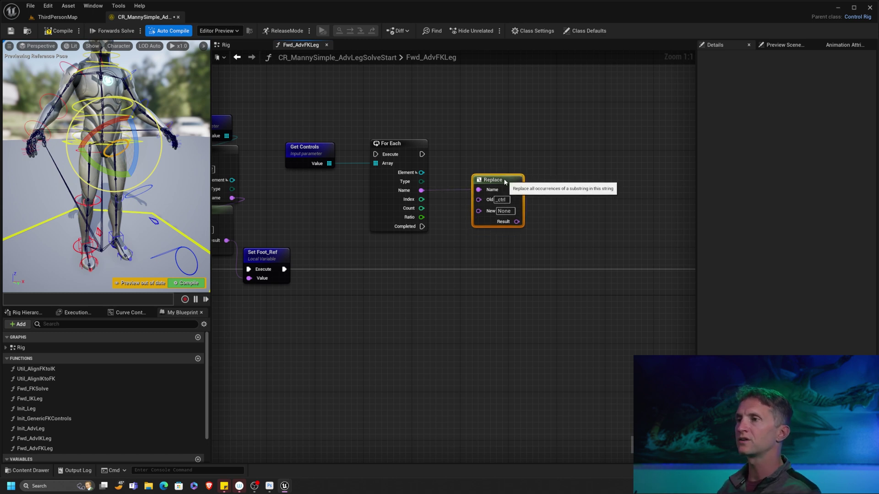
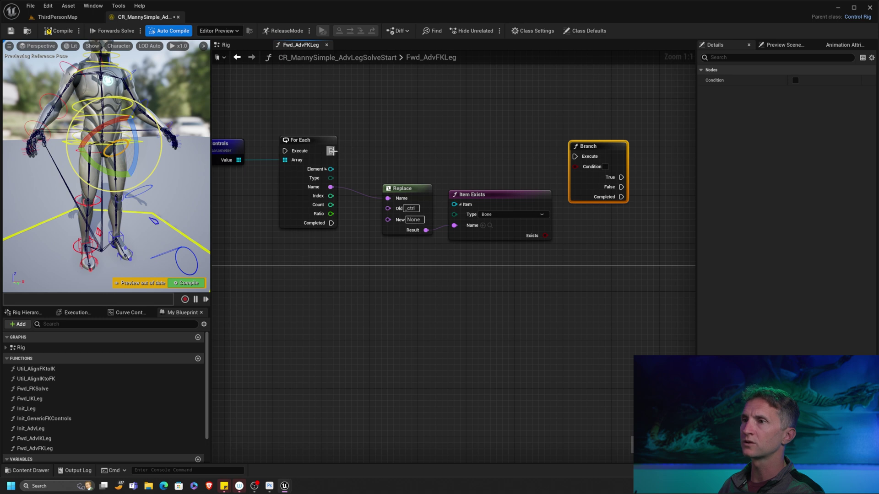
Connect the For Each loop execution to the Branch, use Item Exists as its condition, and line the Branch up with the loop
left_click_drag(332, 150, 576, 156)
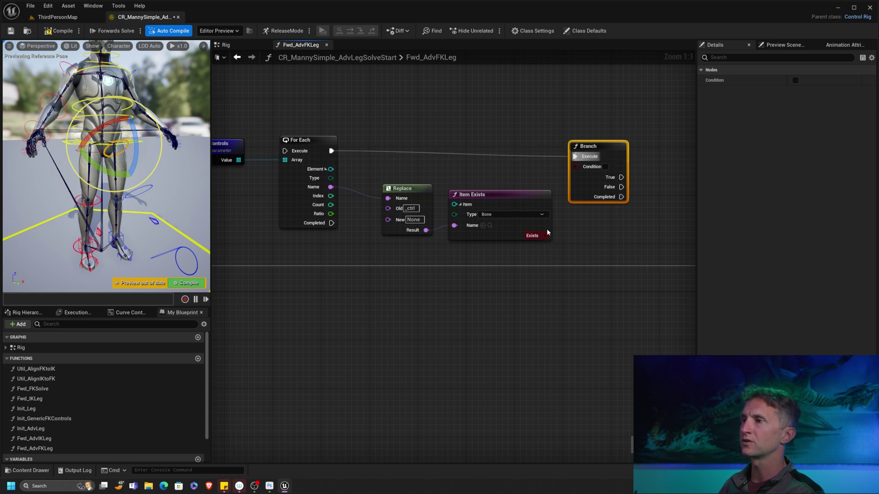
left_click_drag(545, 235, 576, 166)
mouse_move(603, 135)
left_mouse_down()
mouse_move(618, 136)
mouse_move(617, 144)
left_mouse_up()
right_click_drag(373, 179, 382, 189)
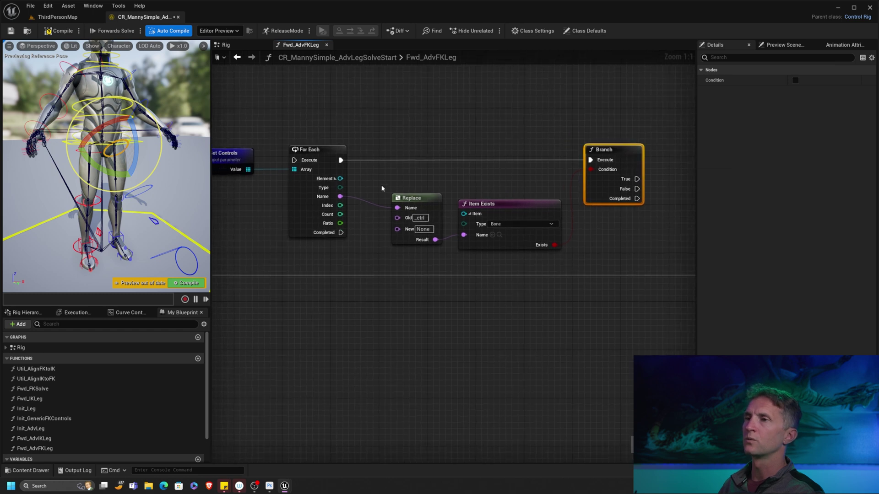
Add a Get Transform node fed by the For Each element and place it below the Replace and Item Exists nodes
left_click_drag(341, 179, 466, 121)
type("get tra")
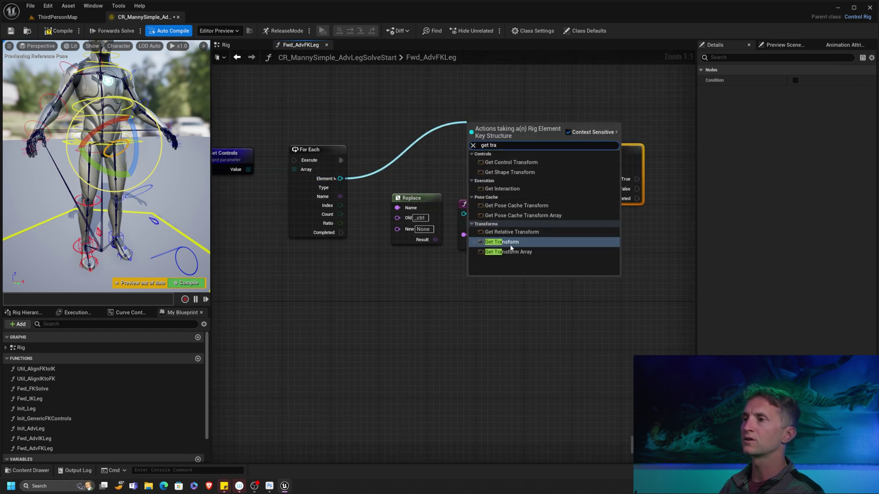
left_click(509, 243)
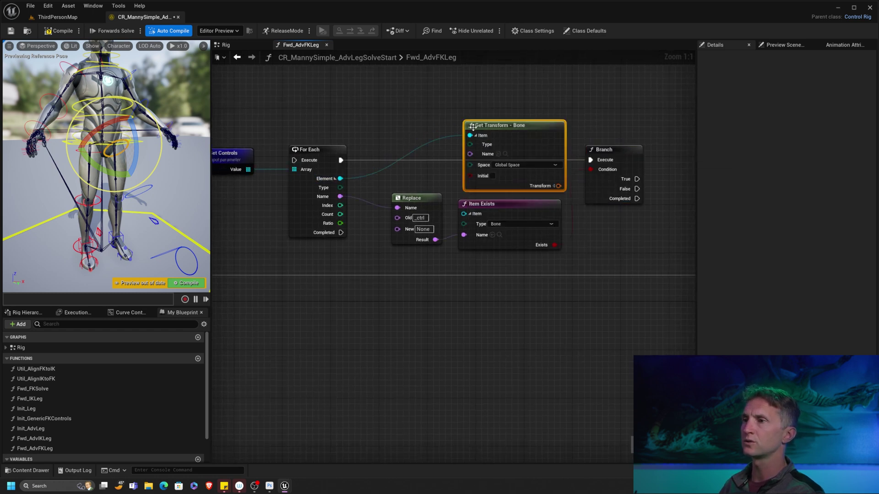
left_click_drag(513, 130, 491, 82)
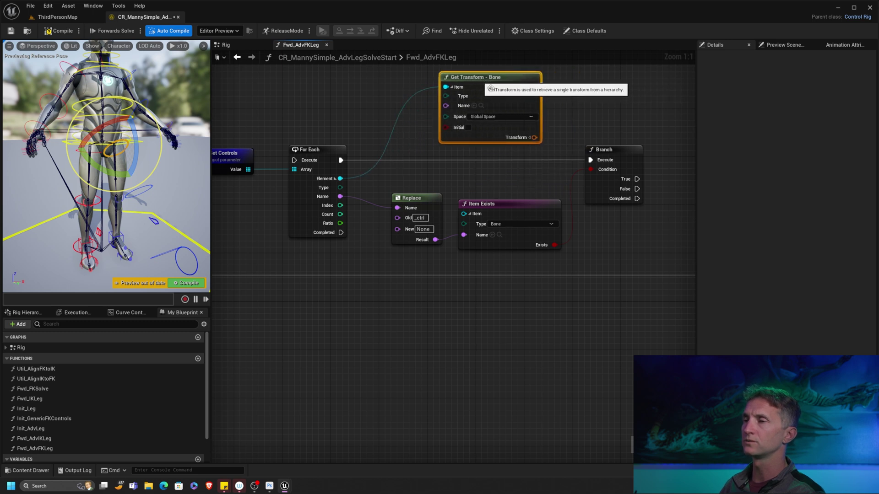
right_click_drag(523, 170, 486, 137)
scroll(485, 137, "down", 3)
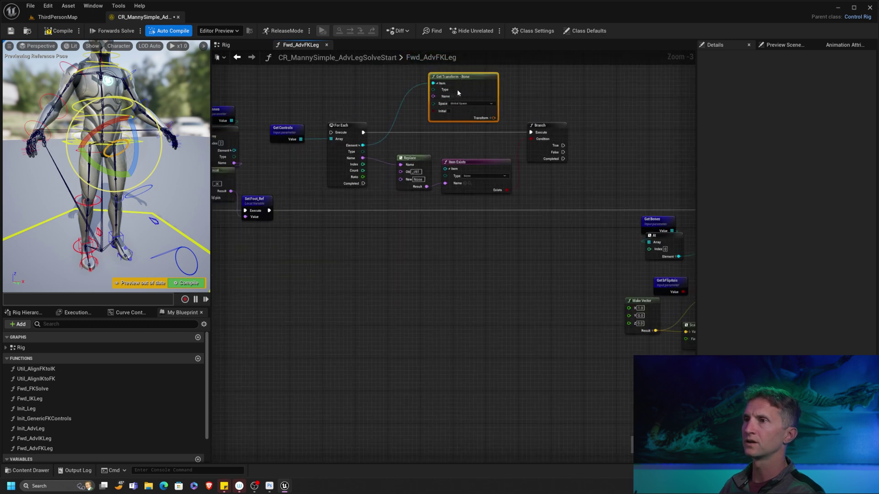
left_click_drag(458, 93, 432, 233)
scroll(508, 231, "up", 2)
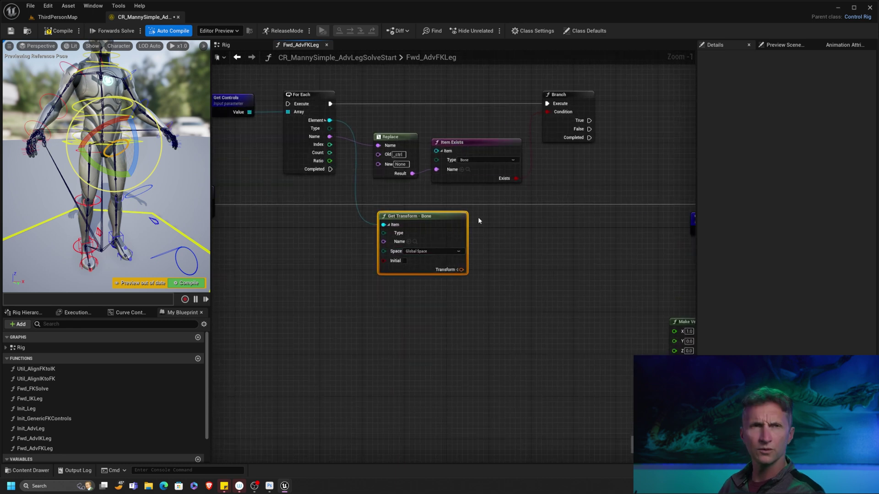
Add a Set Transform node beside the Branch and connect the Branch's True output to its execution input
right_click_drag(542, 215, 456, 262)
right_click_drag(464, 223, 552, 210)
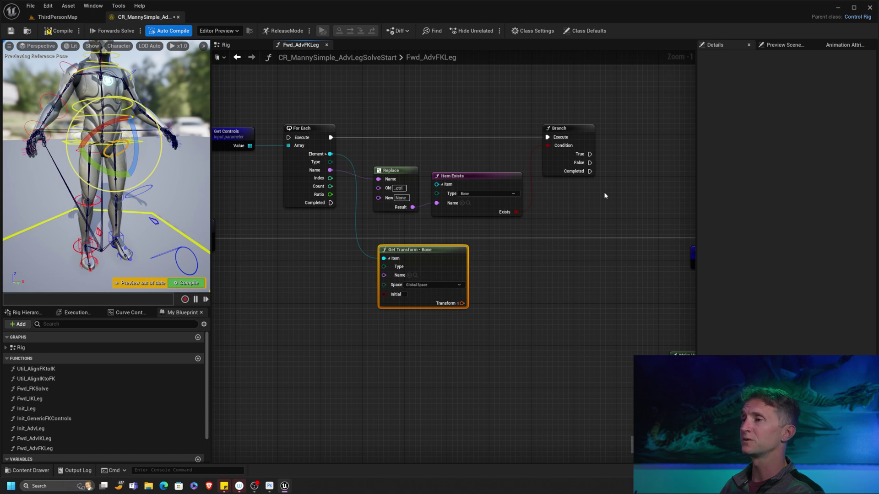
right_click_drag(604, 196, 473, 242)
right_click_drag(464, 274, 476, 268)
right_click(479, 265)
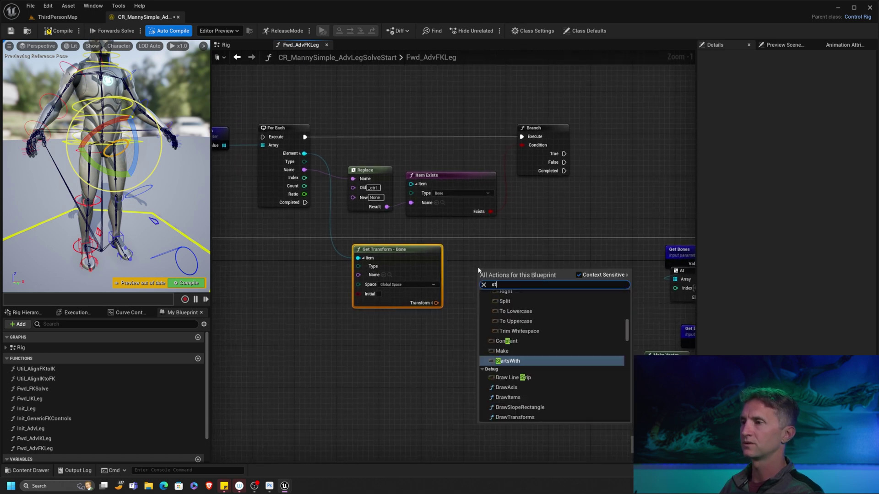
type("ste")
key("BackSpace")
key("BackSpace")
key("BackSpace")
type("s")
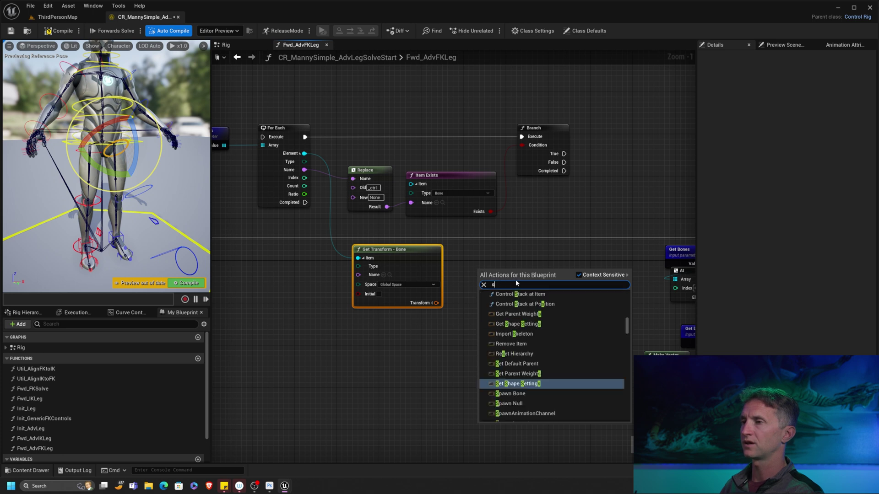
type("et tra")
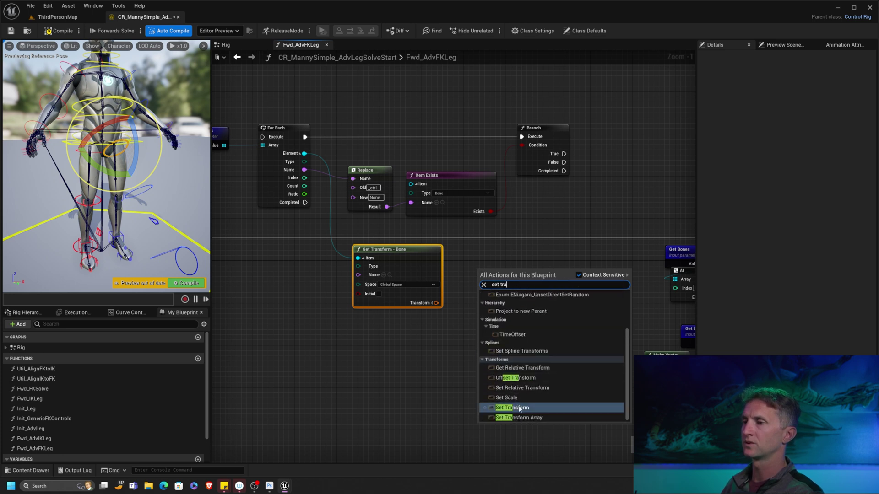
left_click(519, 408)
left_click_drag(521, 281, 632, 122)
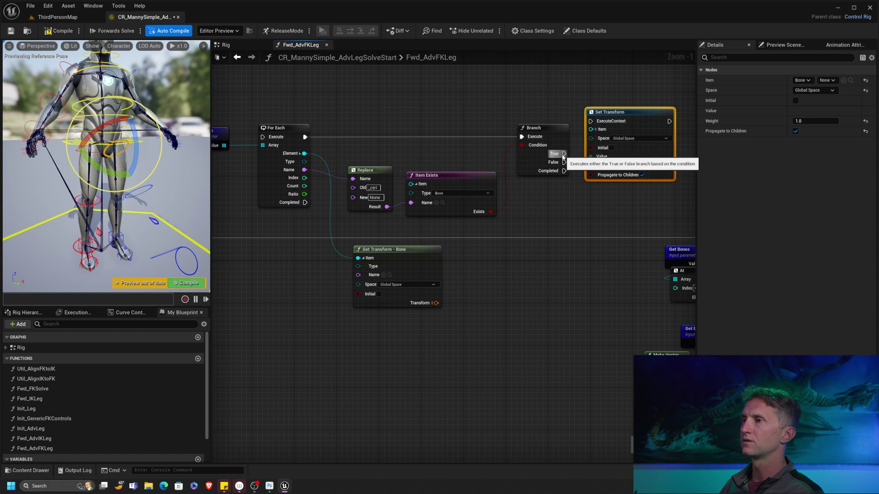
left_click_drag(564, 154, 620, 146)
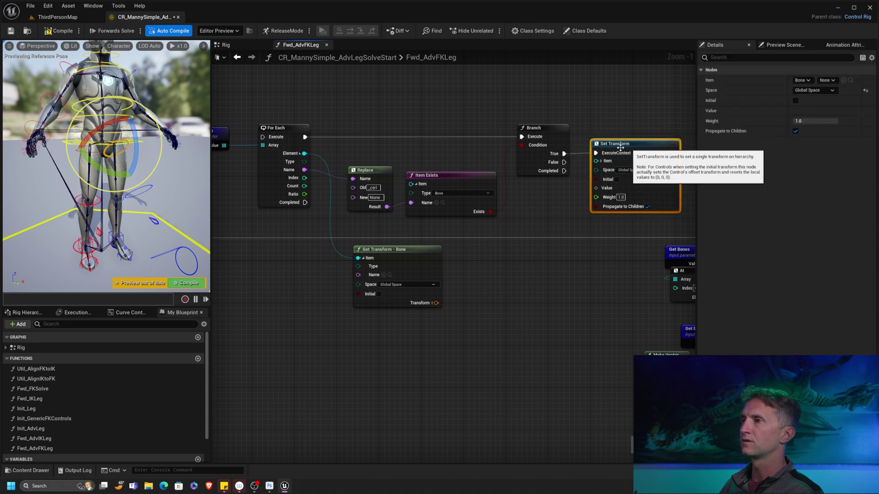
Route the Replace result through reroute points into the Set Transform item's Name, and connect the Get Transform output to its Value
right_click_drag(407, 214, 375, 195)
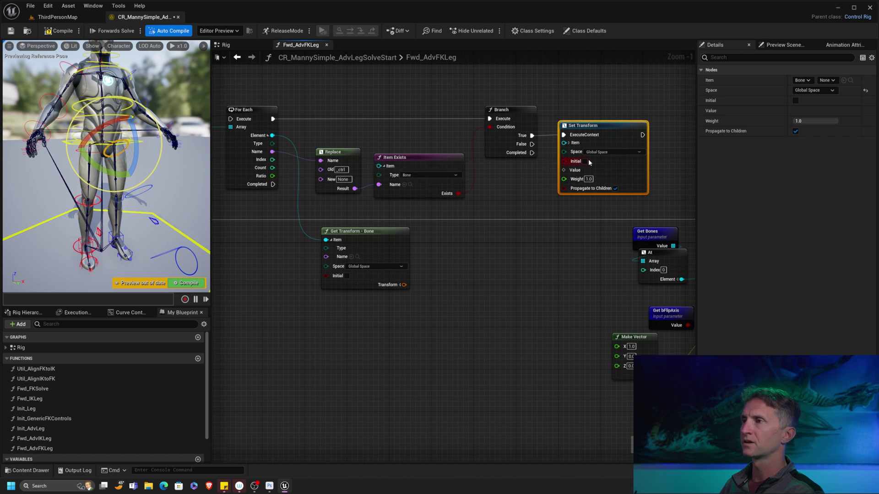
left_click(569, 143)
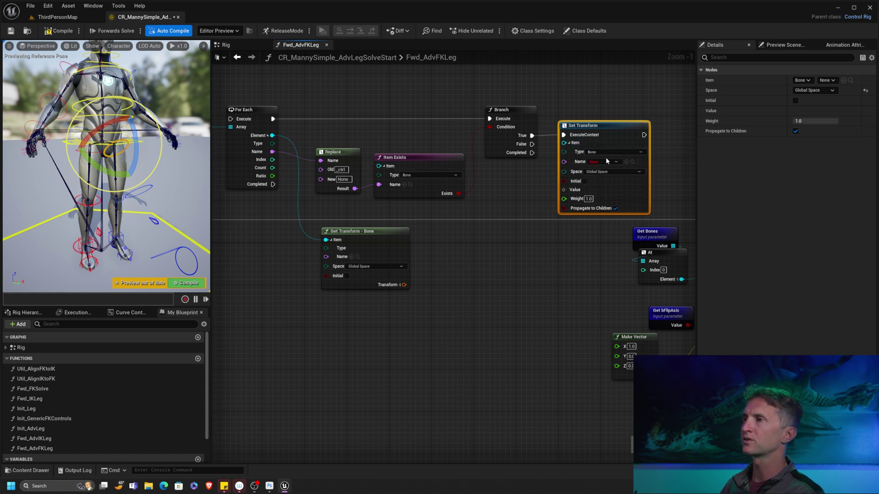
left_click_drag(418, 155, 420, 135)
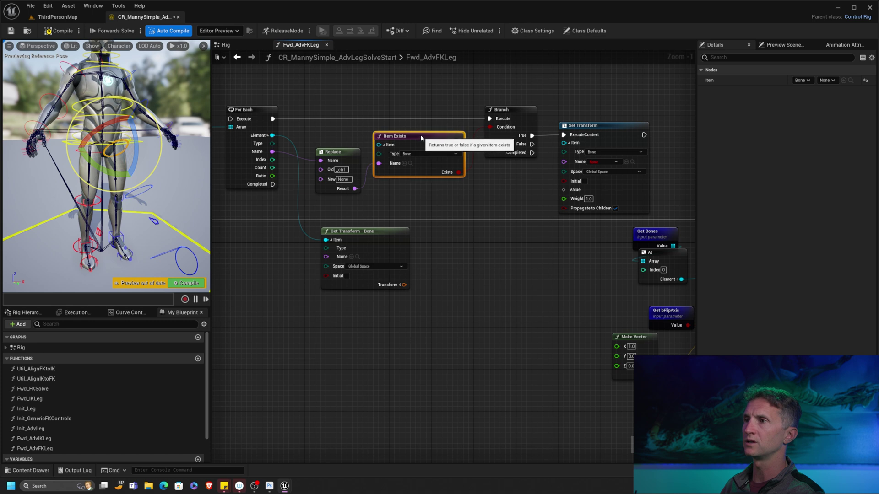
double_click(371, 182)
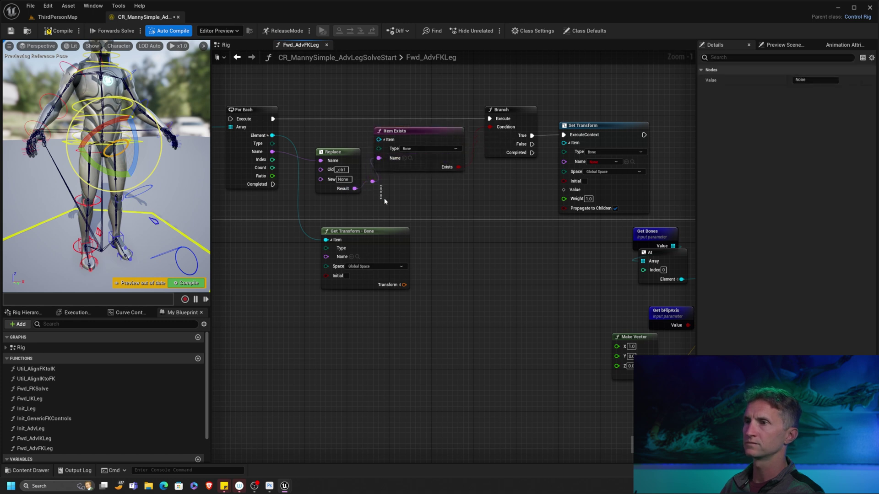
left_click(372, 177)
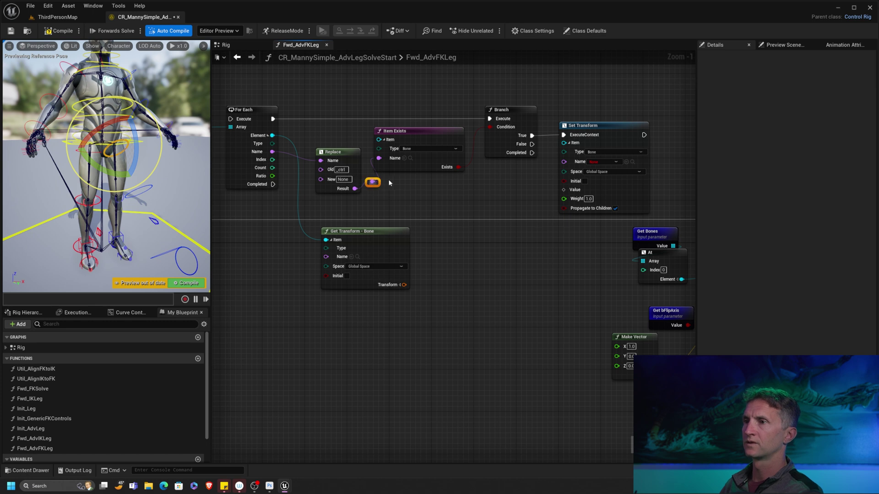
key("q")
left_click_drag(371, 189, 510, 189)
double_click(513, 167)
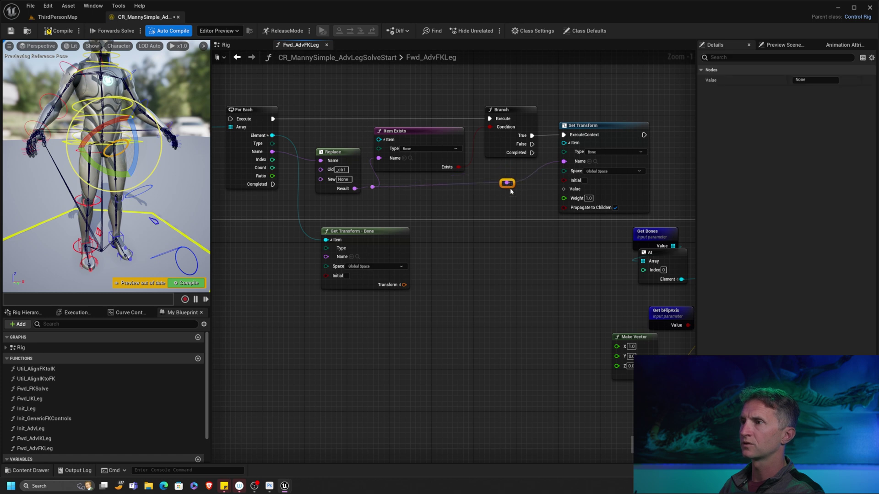
left_click_drag(403, 284, 564, 189)
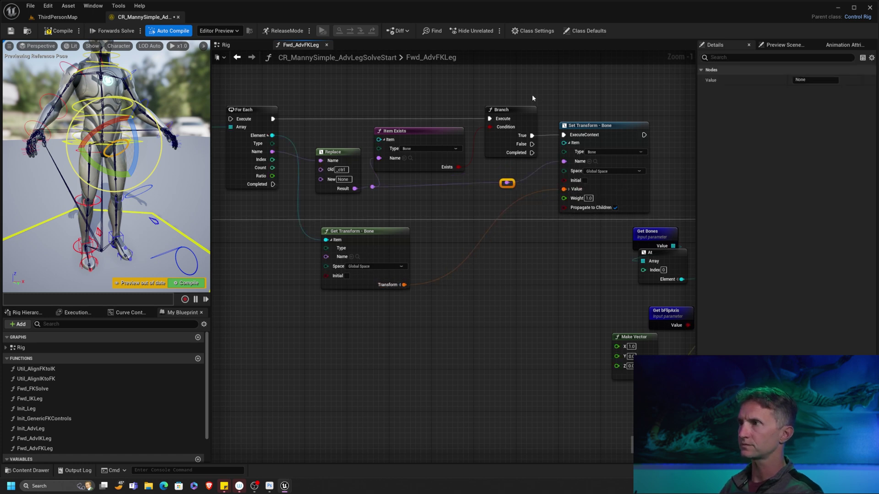
Move Set Foot_Ref's outgoing execution link to the For Each Completed output, and connect Set Foot_Ref to the loop's Execute input
right_click_drag(532, 95, 553, 92)
right_click_drag(421, 115, 516, 132)
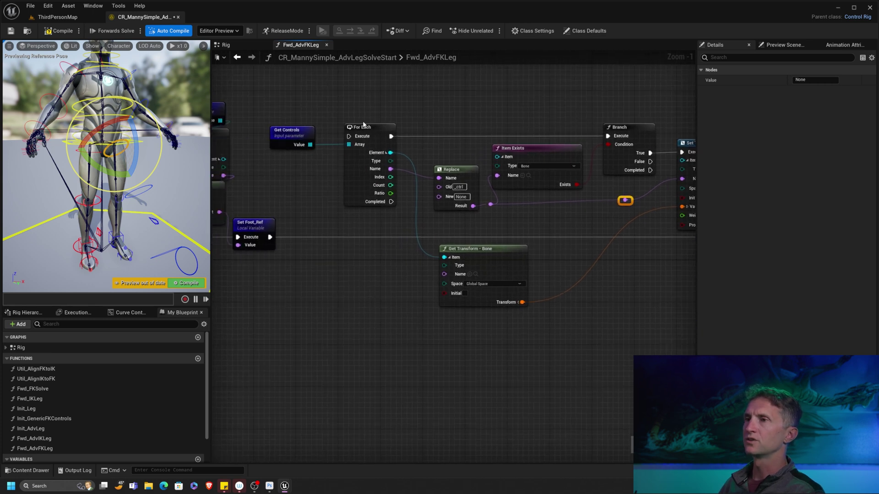
scroll(448, 167, "down", 3)
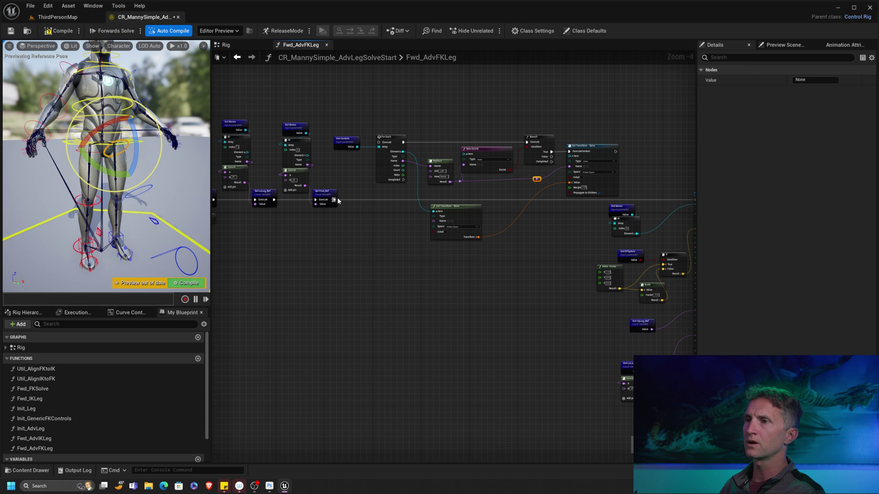
left_click_drag(334, 200, 404, 182, "ctrl")
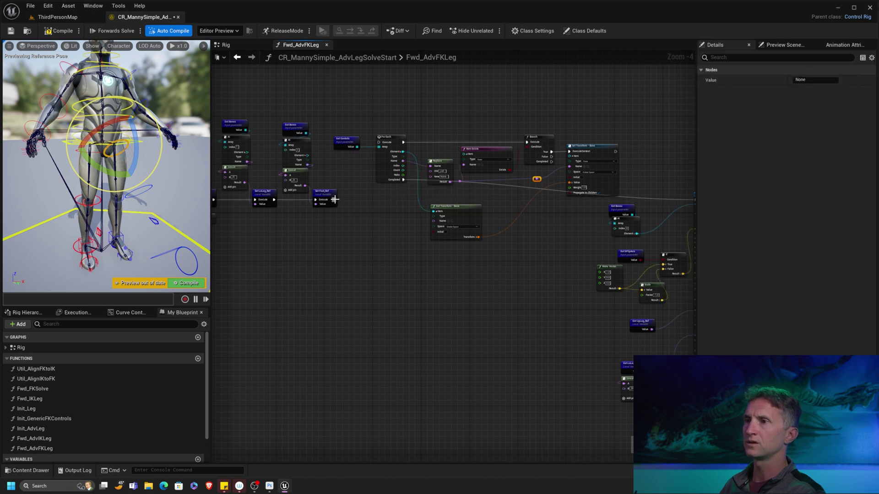
left_click_drag(334, 200, 381, 144)
scroll(389, 219, "up", 1)
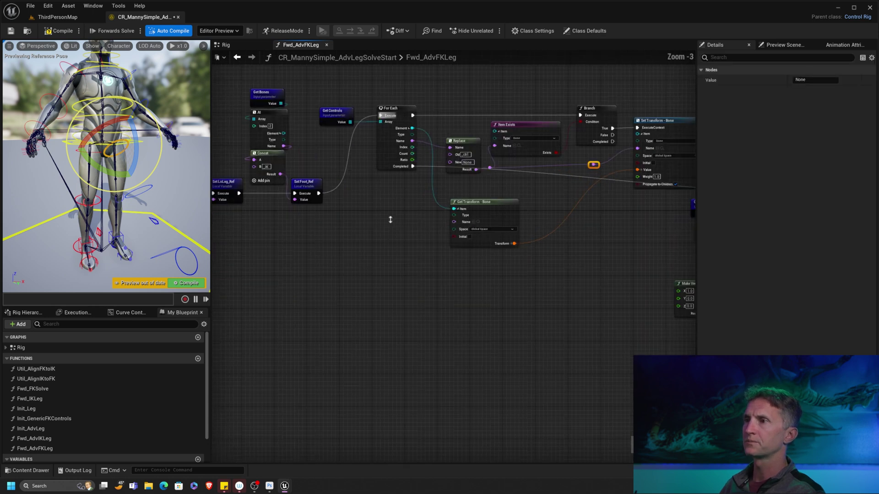
Compile the rig and test the left leg by rotating thigh_l_FK_ctrl to about -42° on its third rotation axis
scroll(391, 220, "up", 2)
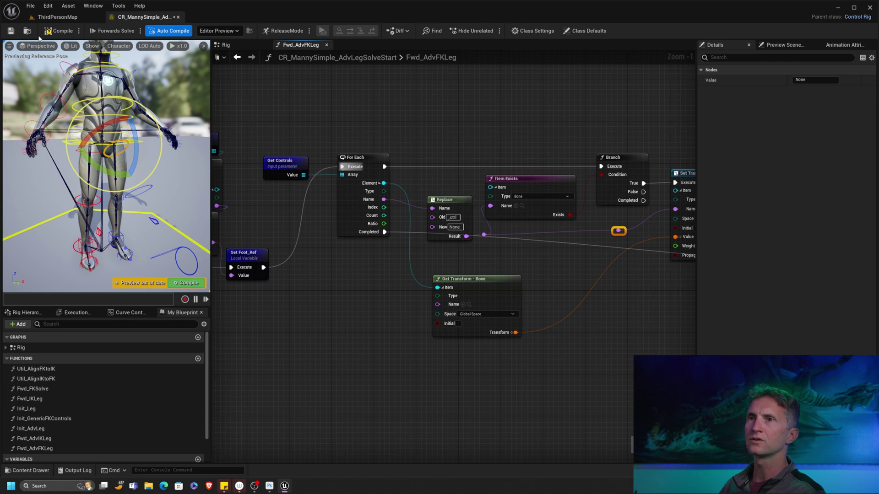
left_click(54, 32)
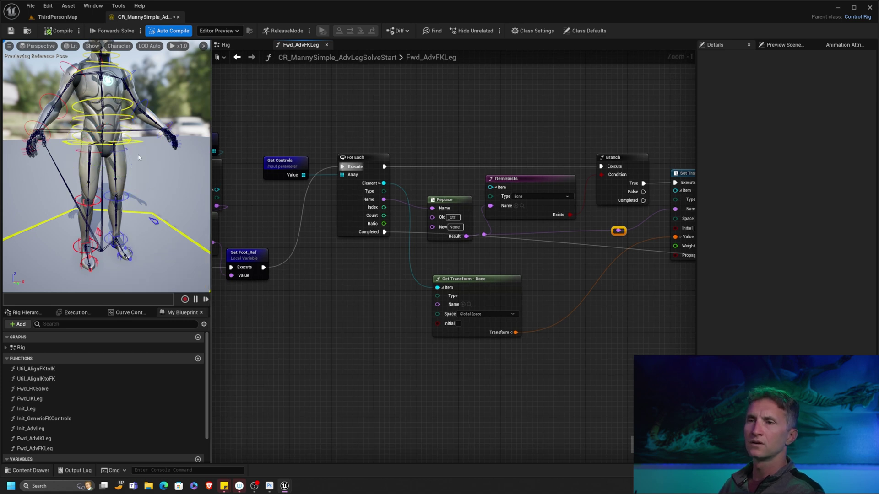
left_click(130, 152)
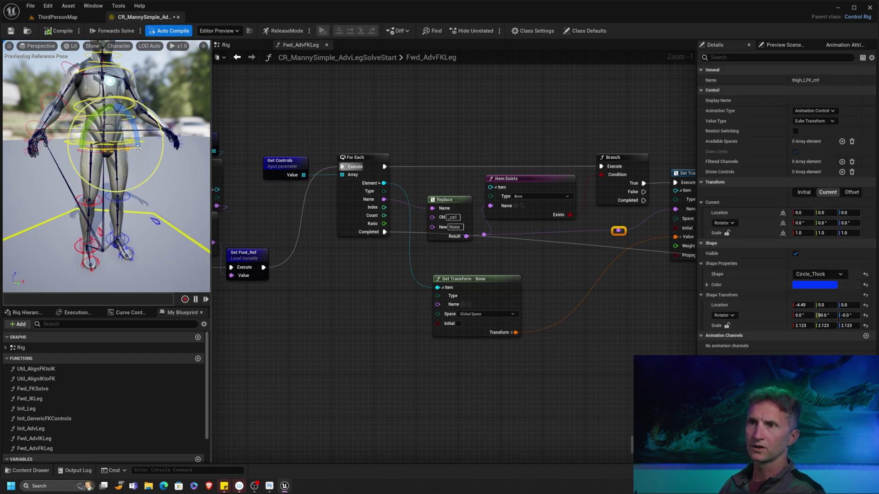
left_click_drag(135, 147, 156, 171)
right_click_drag(156, 172, 257, 198, "alt")
middle_click_drag(151, 192, 139, 165, "alt")
right_click_drag(114, 163, 177, 214)
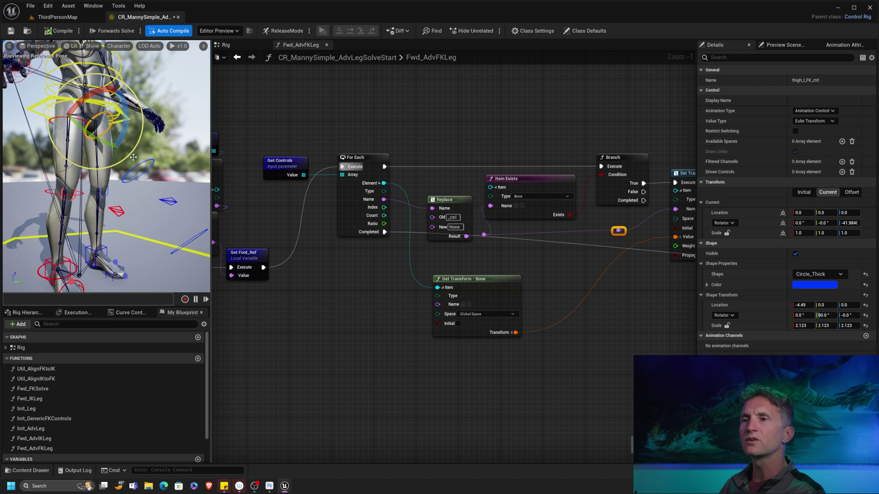
Open the Rig graph and add the Fwd_AdvFKLeg function to the Fwd L Leg section, between the Branch and Util_AlignIKtoFK
right_click_drag(551, 250, 521, 232)
scroll(521, 232, "up", 1)
scroll(509, 233, "down", 2)
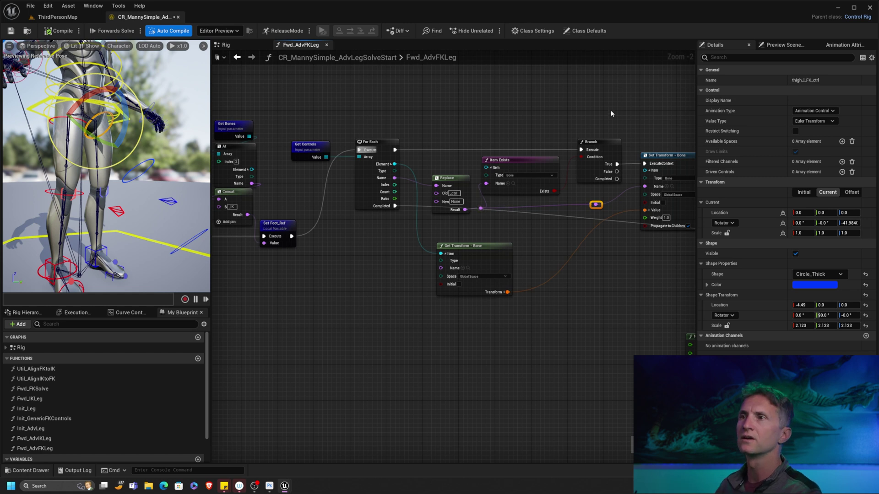
left_click(238, 44)
right_click_drag(497, 167, 510, 203)
scroll(419, 187, "down", 2)
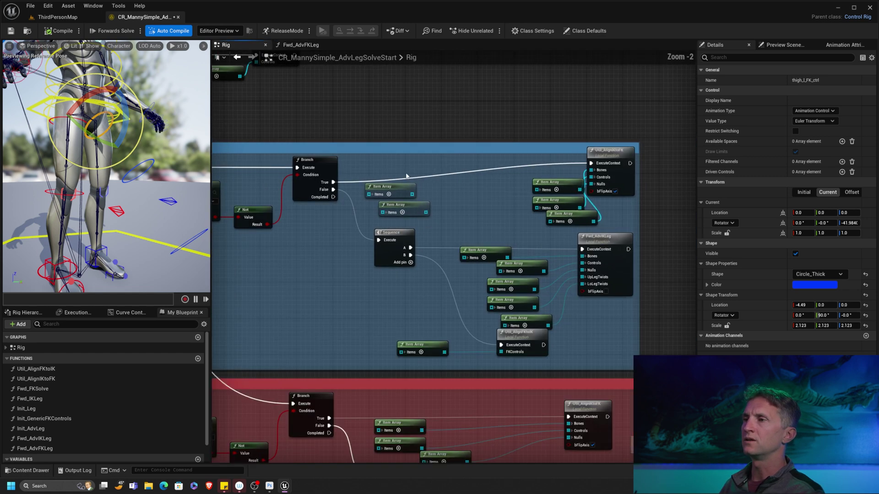
right_click_drag(283, 169, 380, 175)
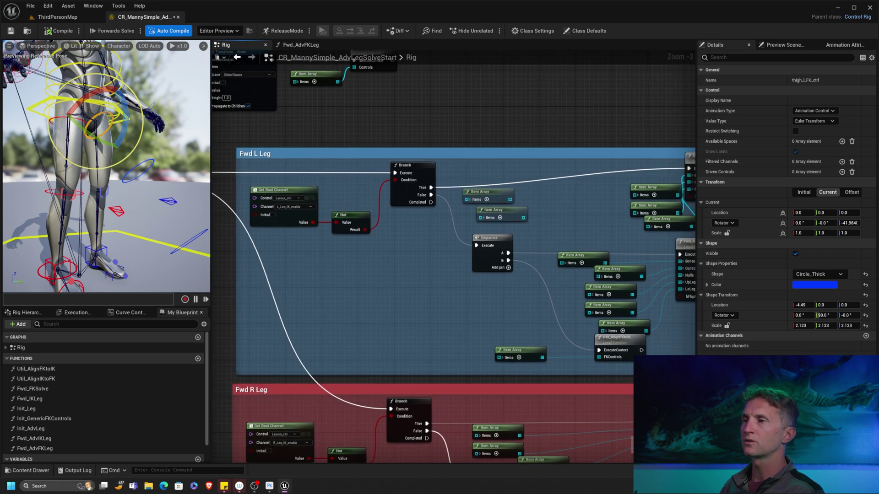
scroll(437, 179, "up", 2)
right_click_drag(427, 160, 333, 168)
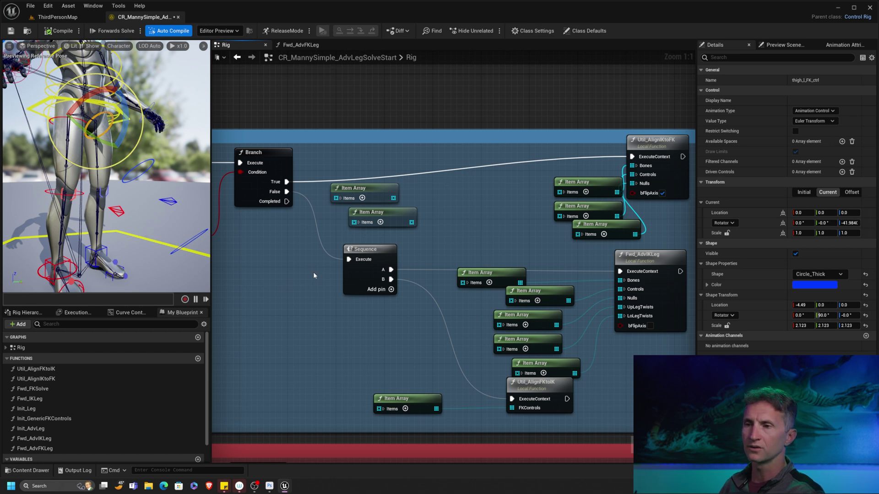
left_click_drag(46, 449, 428, 137)
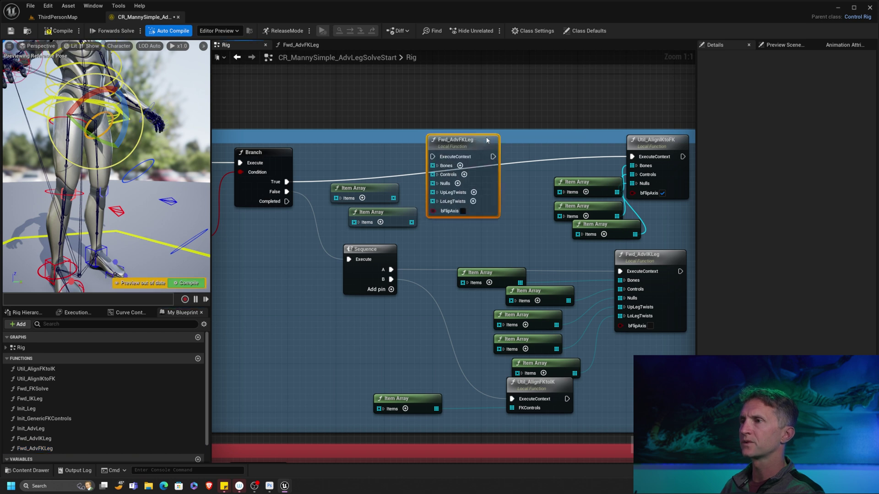
left_click_drag(495, 133, 513, 133)
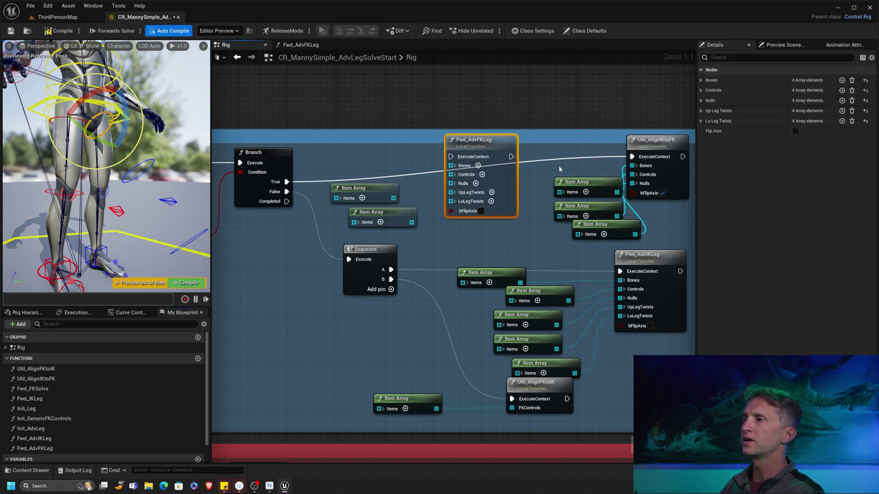
Duplicate the left leg bones Item Array used by Fwd_AdvIKLeg and connect the copy to the Bones input of Fwd_AdvFKLeg
left_click(492, 274)
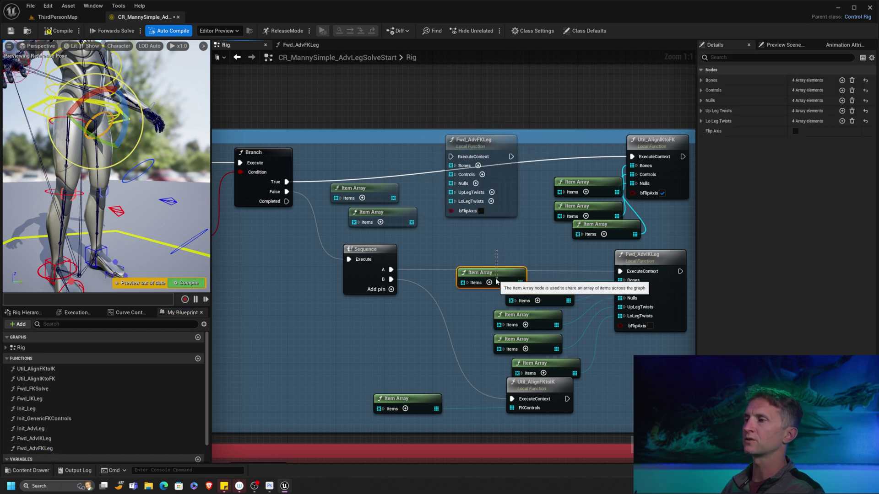
key("ctrl+d")
left_click_drag(539, 262, 463, 166)
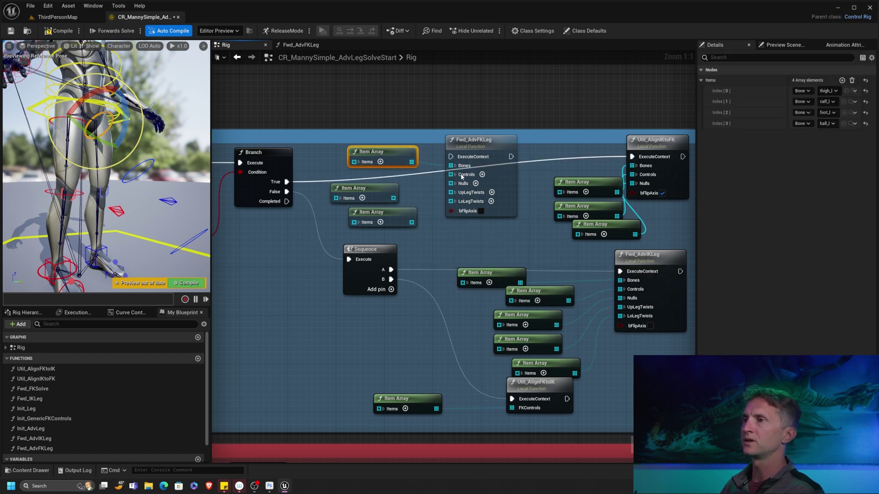
Wire the Branch's True output through Fwd_AdvFKLeg into Util_AlignIKtoFK, and tidy the positions of the function and its bones array
left_click_drag(286, 182, 451, 157)
left_click_drag(511, 157, 632, 157)
left_click_drag(505, 143, 536, 144)
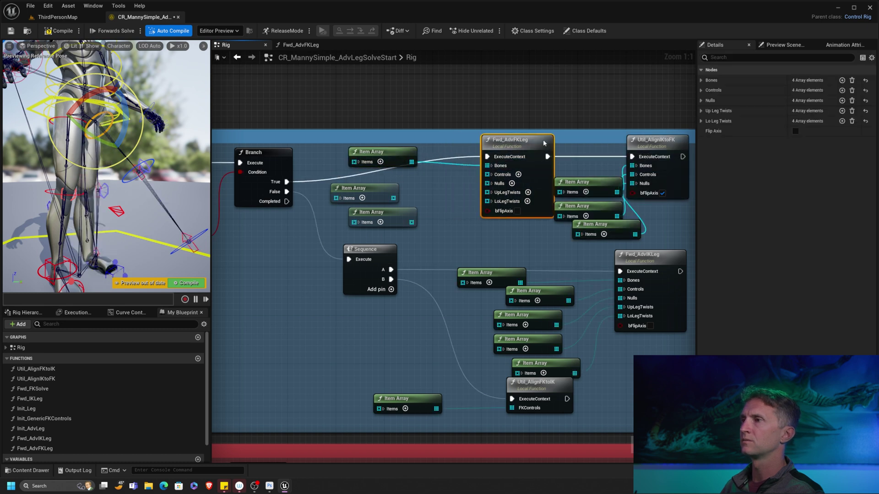
left_click_drag(400, 149, 447, 173)
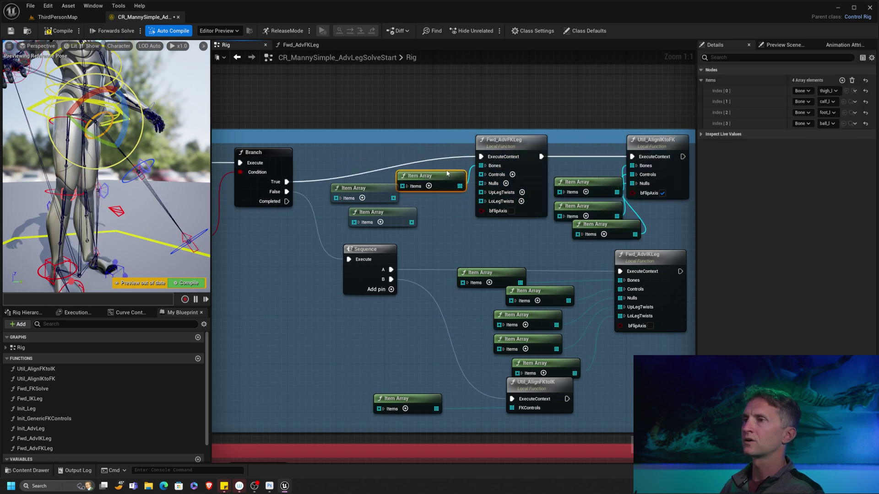
Delete the two unconnected Item Array nodes beside the Branch
left_click_drag(391, 215, 374, 221)
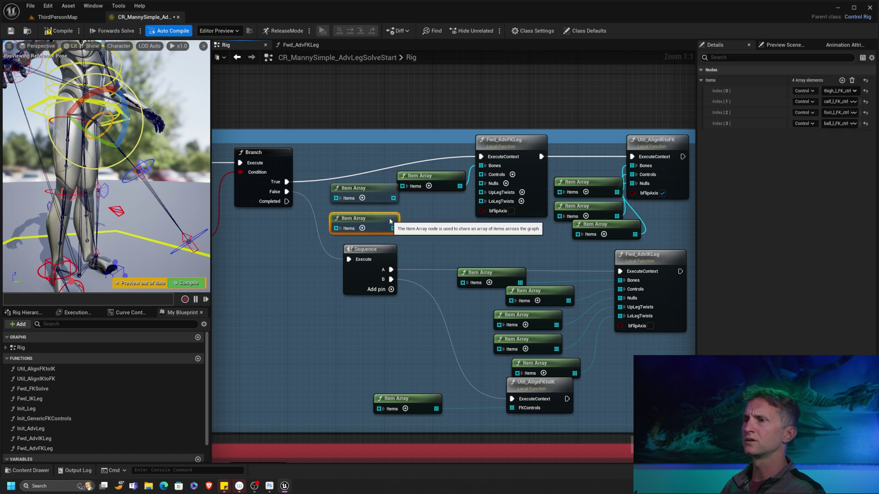
left_click_drag(386, 192, 378, 199)
left_click_drag(414, 231, 374, 200)
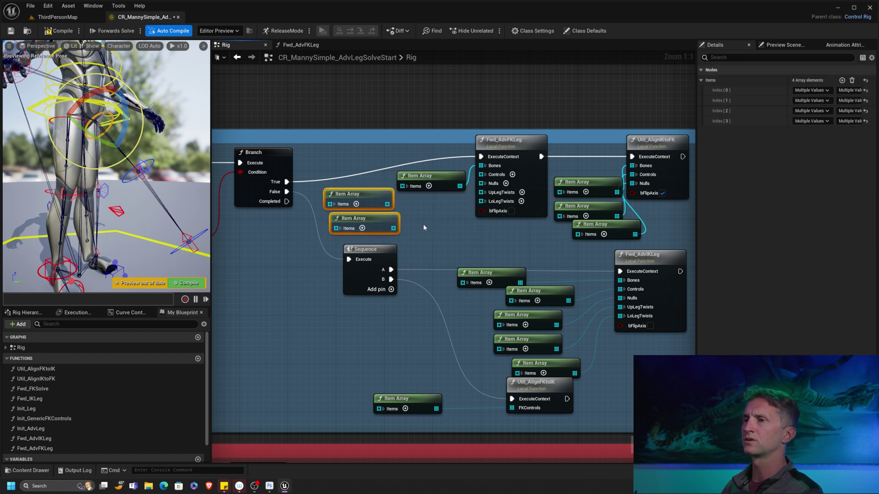
key("Delete")
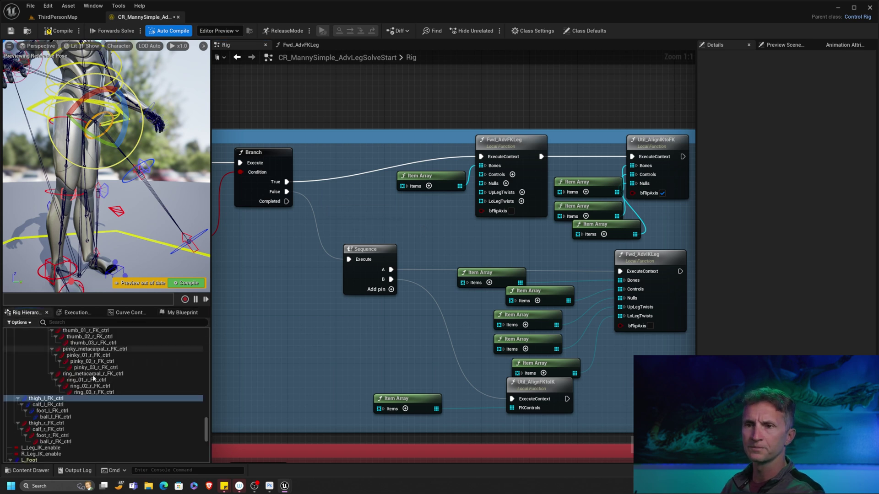
Create an Item Array from thigh_l, calf_l, foot_l and ball_l FK controls and connect it to the Controls input of Fwd_AdvFKLeg
scroll(93, 379, "down", 6)
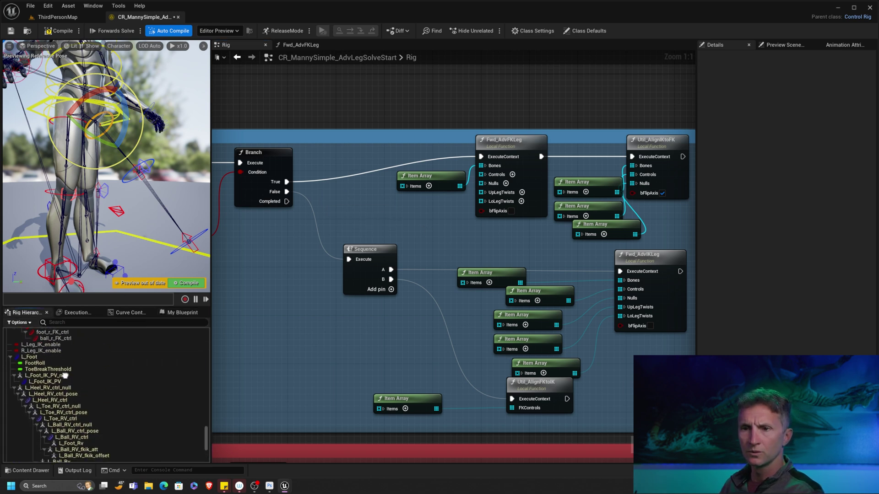
scroll(67, 377, "up", 4)
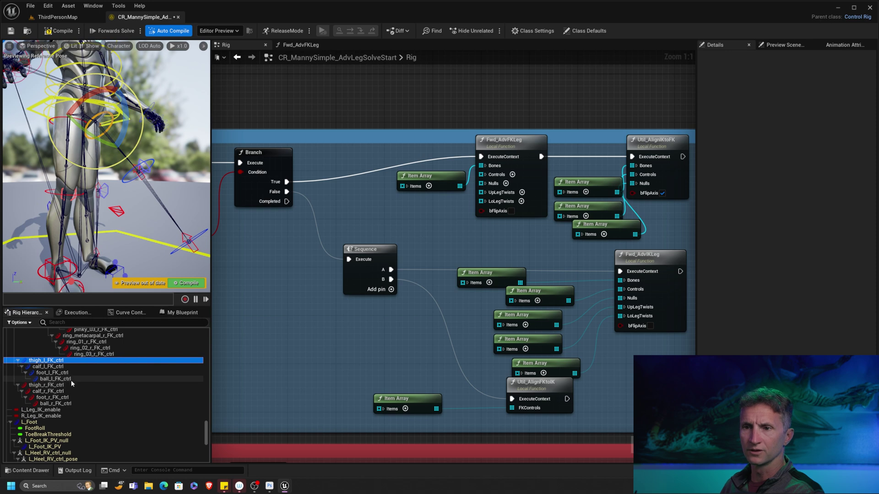
left_click(72, 379, "shift")
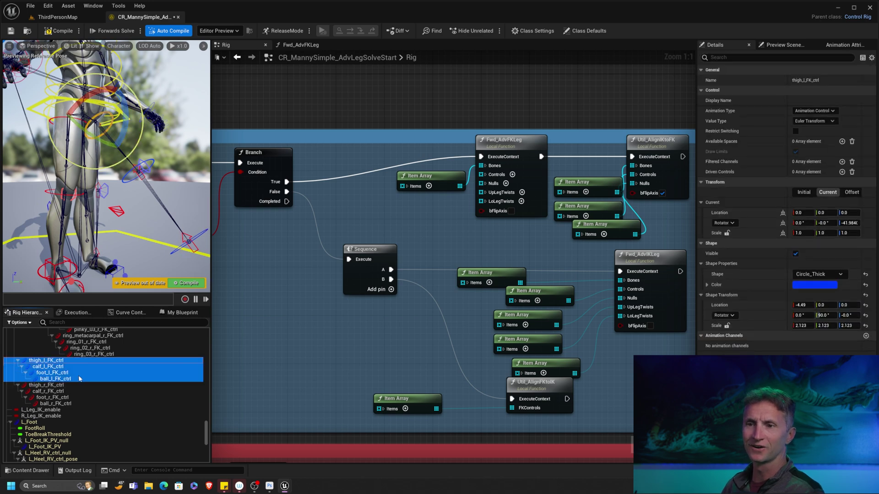
left_click_drag(62, 367, 342, 218)
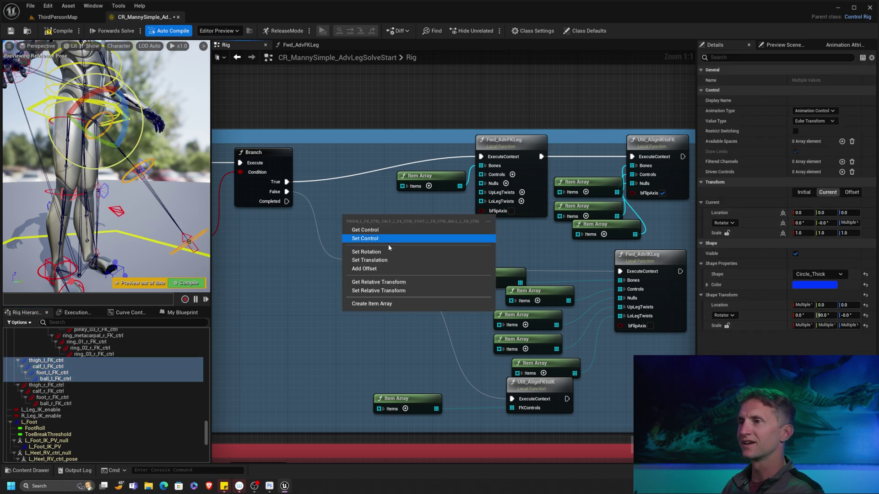
left_click(375, 303)
left_click(357, 231)
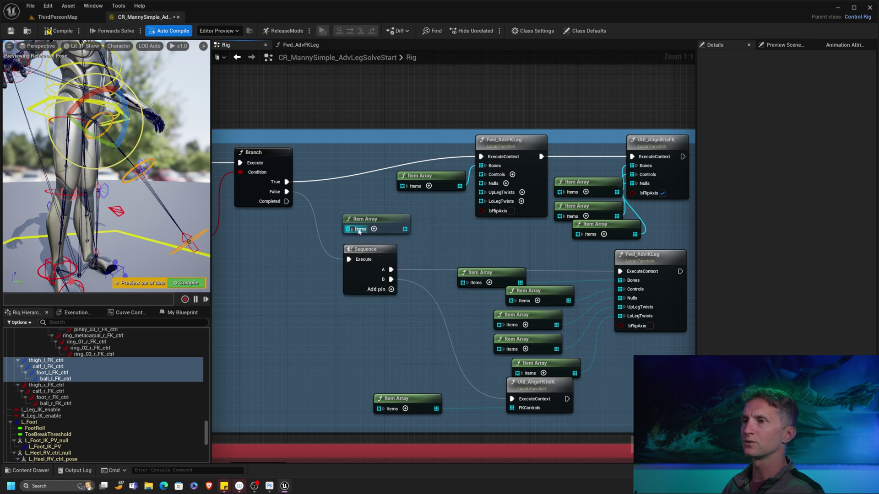
left_click_drag(404, 234, 405, 176)
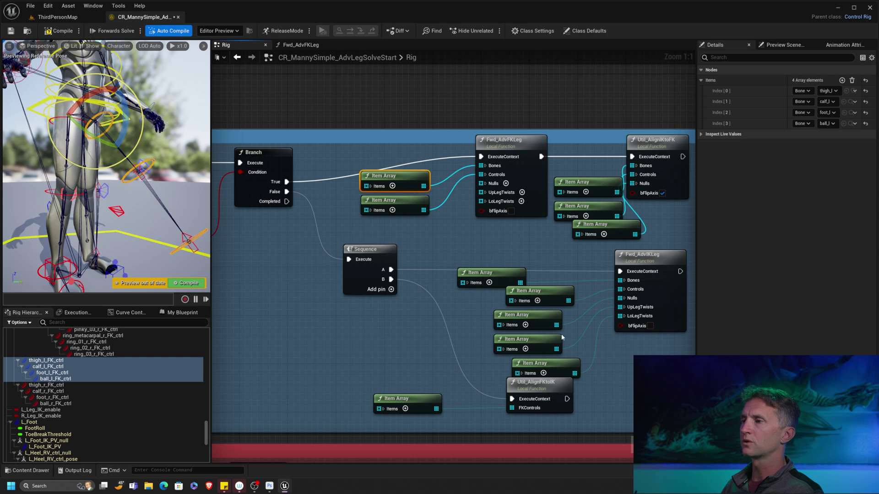
Copy the thigh and calf twist Item Arrays from Fwd_AdvIKLeg and place the copies below the Fwd_AdvFKLeg arrays
right_click_drag(562, 338, 539, 294)
left_click_drag(453, 300, 530, 324)
key("ctrl+c")
key("ctrl+v")
left_click_drag(627, 285, 380, 185)
left_click(431, 178)
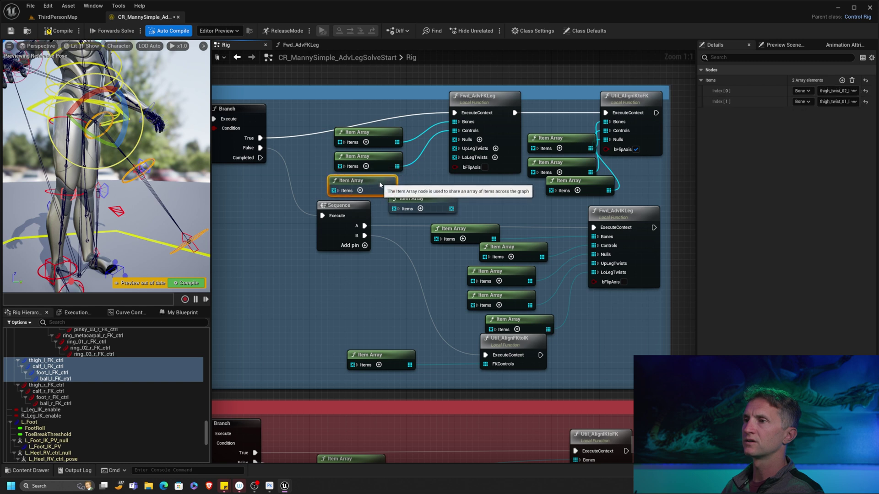
mouse_move(440, 205)
left_mouse_down()
mouse_move(419, 208)
mouse_move(434, 210)
left_mouse_up()
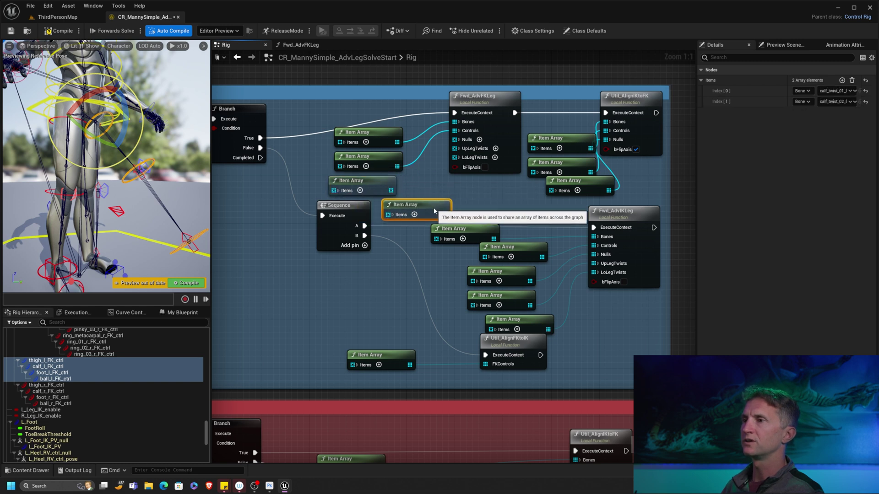
Connect the thigh twist array to UpLegTwists and the calf twist array to LoLegTwists on Fwd_AdvFKLeg
left_click_drag(391, 190, 455, 148)
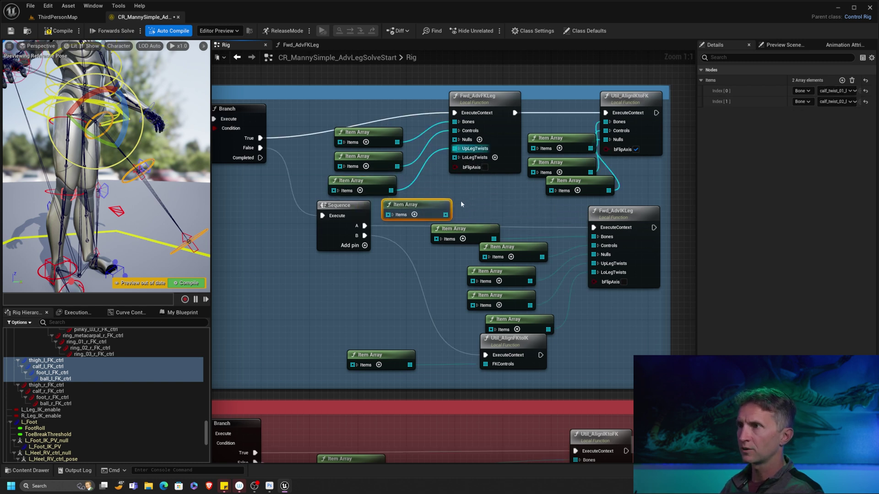
left_click_drag(445, 214, 456, 157)
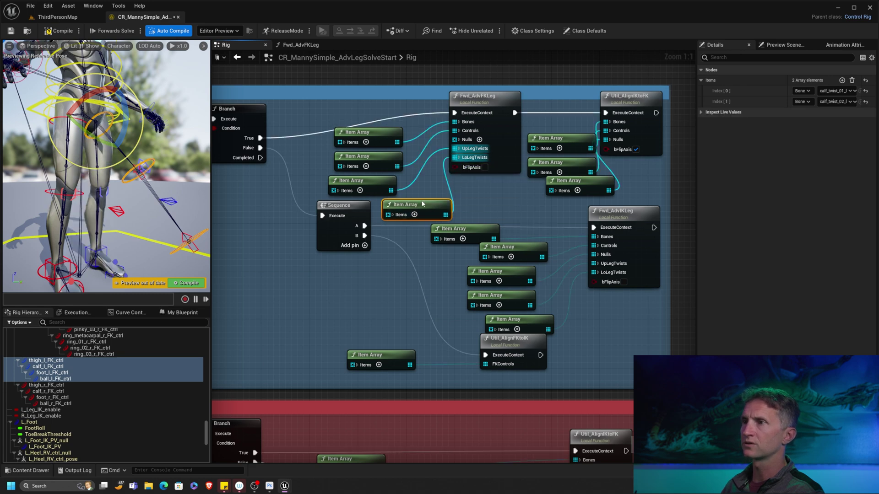
left_click_drag(424, 208, 429, 202)
Try enabling bFlipAxis on Fwd_AdvFKLeg to check its effect on the left leg, and switch it back off
right_click_drag(555, 191, 493, 202)
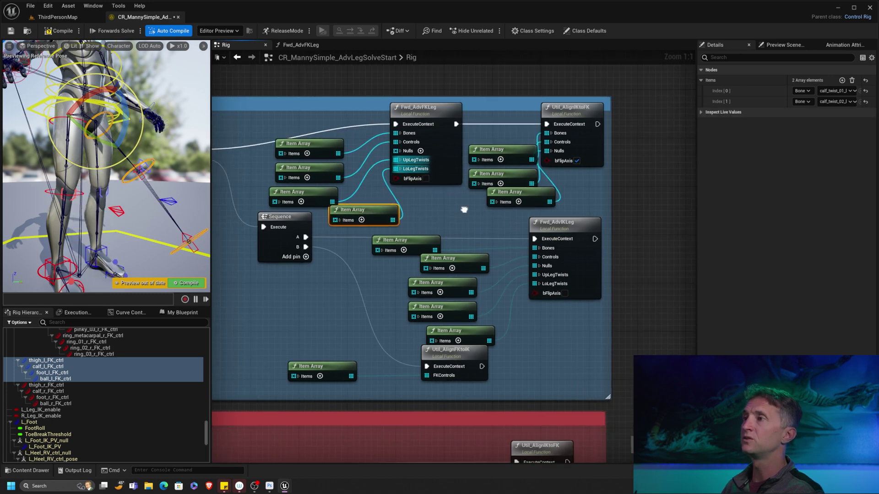
left_click(423, 178)
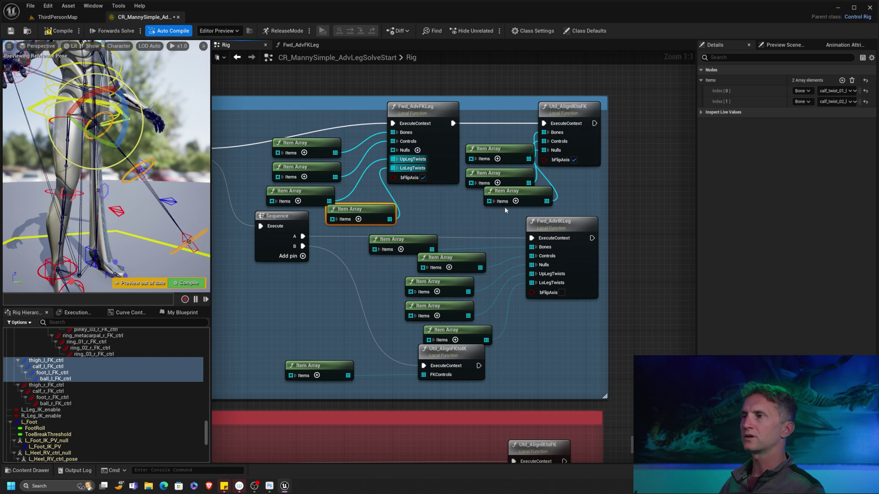
right_click_drag(583, 198, 496, 220)
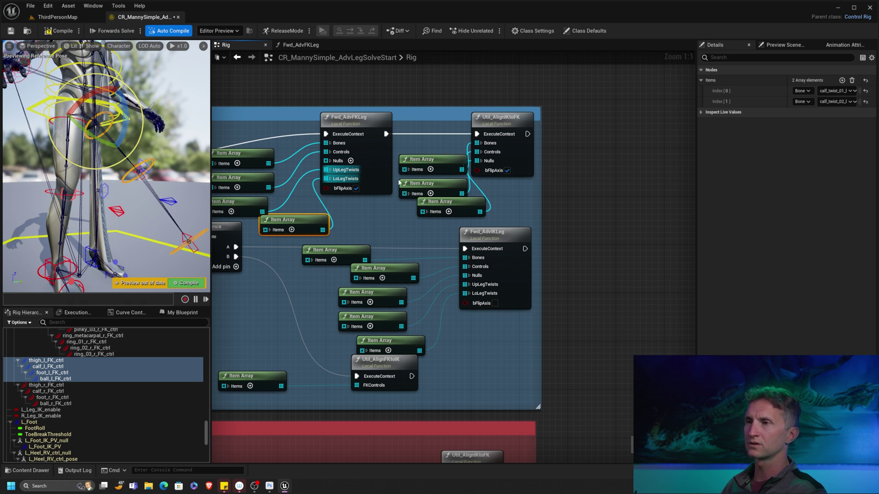
left_click(356, 188)
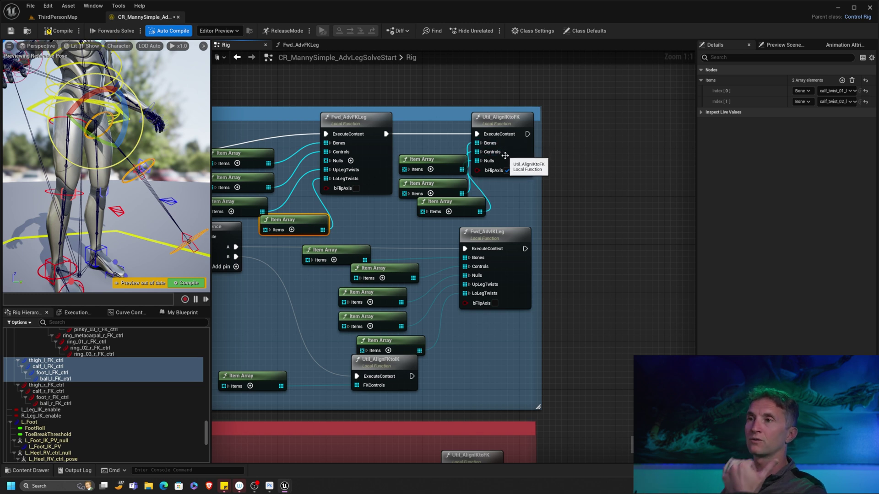
Compile the rig and open the Fwd_AdvFKLeg function's graph
left_click(60, 33)
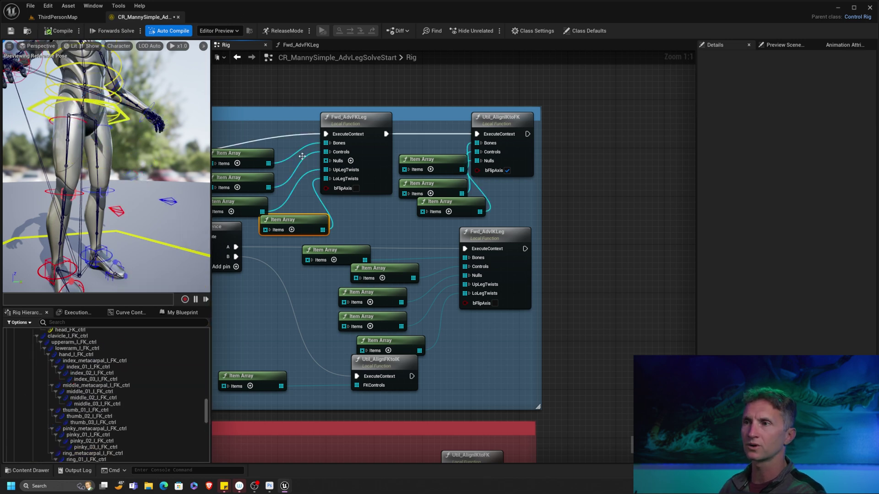
double_click(383, 124)
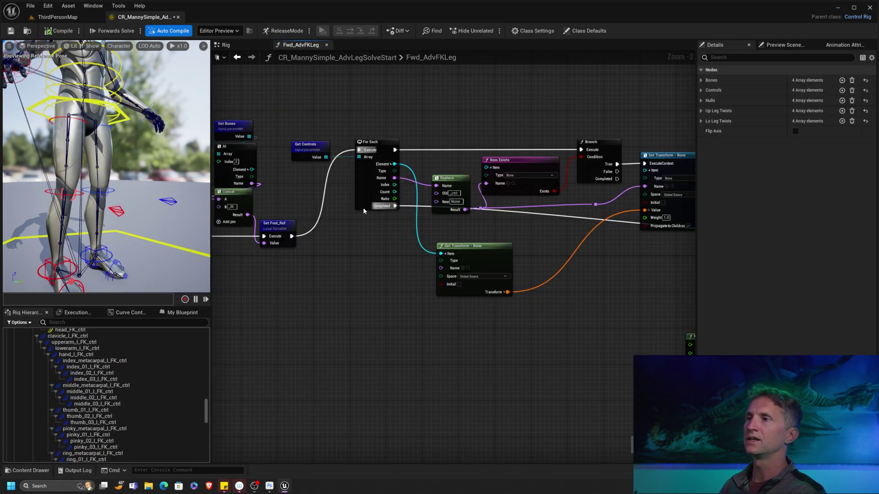
scroll(389, 210, "down", 3)
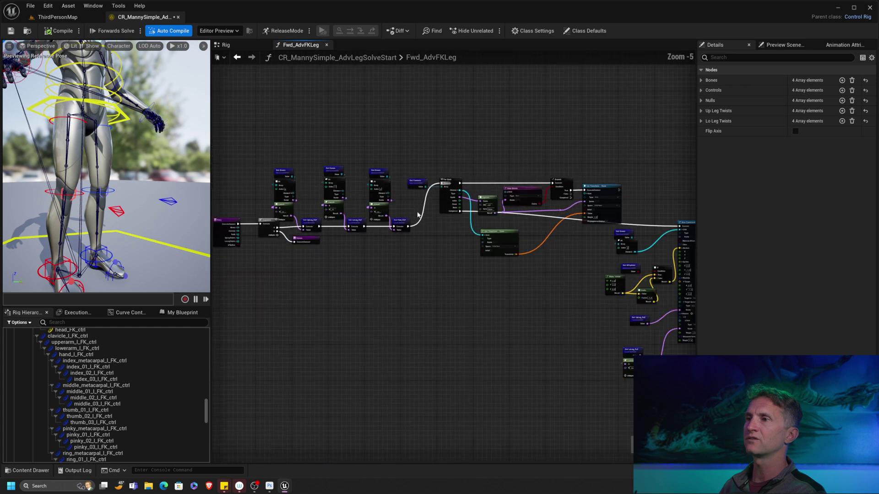
Rotate thigh_l_FK_ctrl to about -50° on its third rotation axis and inspect the left leg up close
left_click(112, 128)
left_click_drag(120, 146, 143, 117)
scroll(200, 199, "up", 5)
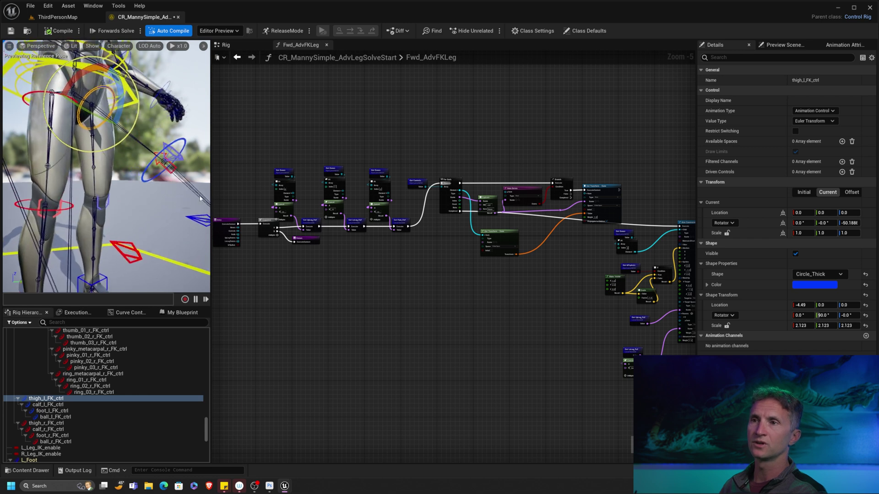
Rotate calf_l_FK_ctrl to about 47.5° on its third rotation axis to test how the lower leg follows
left_click_drag(200, 198, 136, 184, "alt")
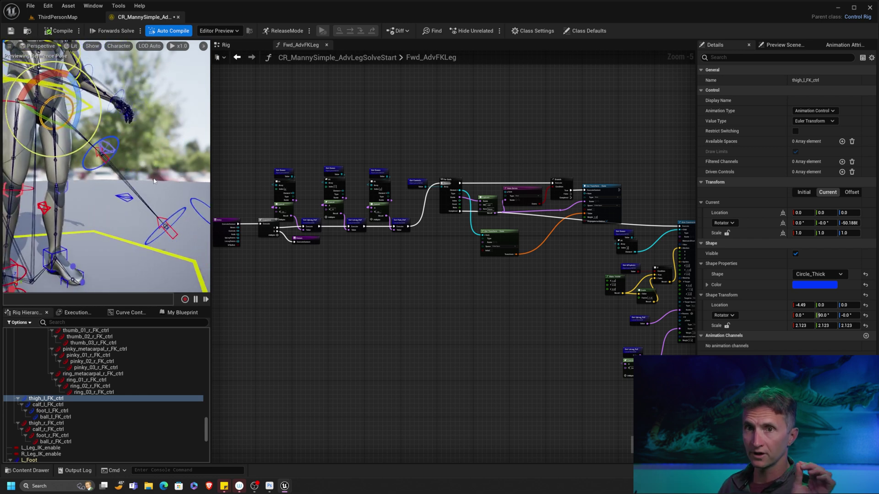
left_click(119, 142)
left_click_drag(129, 153, 183, 202)
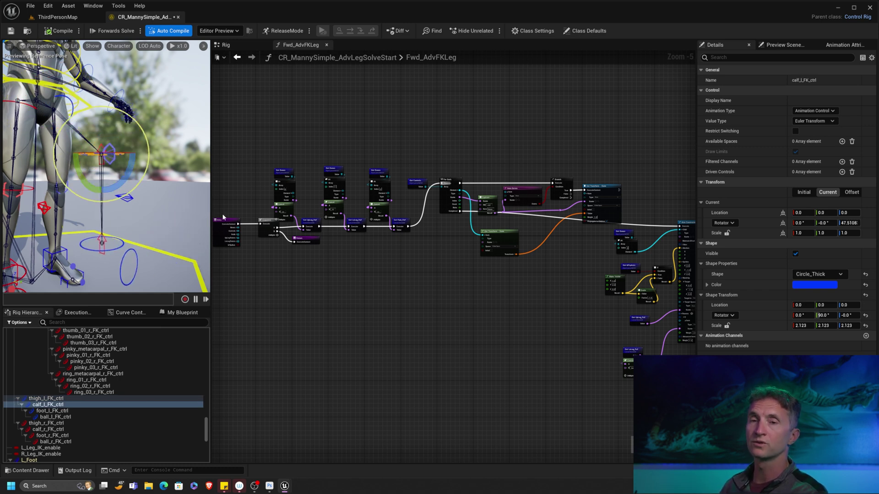
In Fwd_AdvFKLeg, set the B suffix of the Concat node feeding Set UpLeg_Ref to _FK
scroll(299, 292, "up", 5)
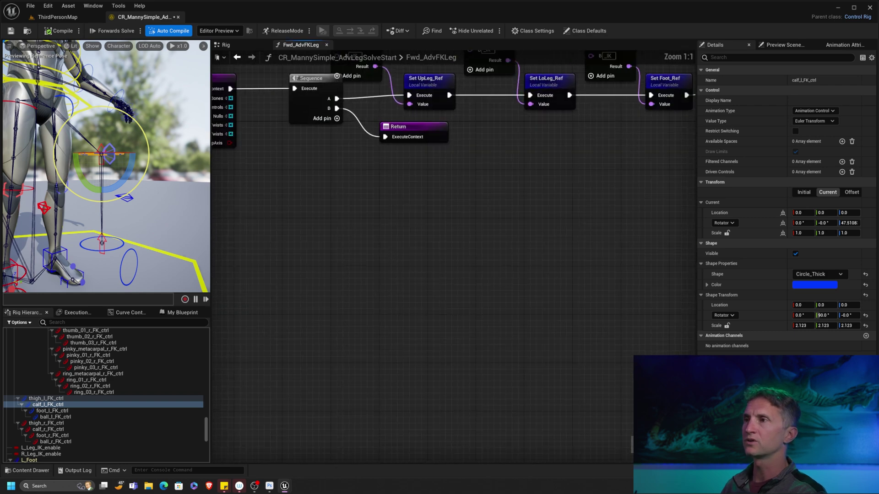
right_click_drag(455, 86, 431, 273)
right_click_drag(405, 207, 429, 203)
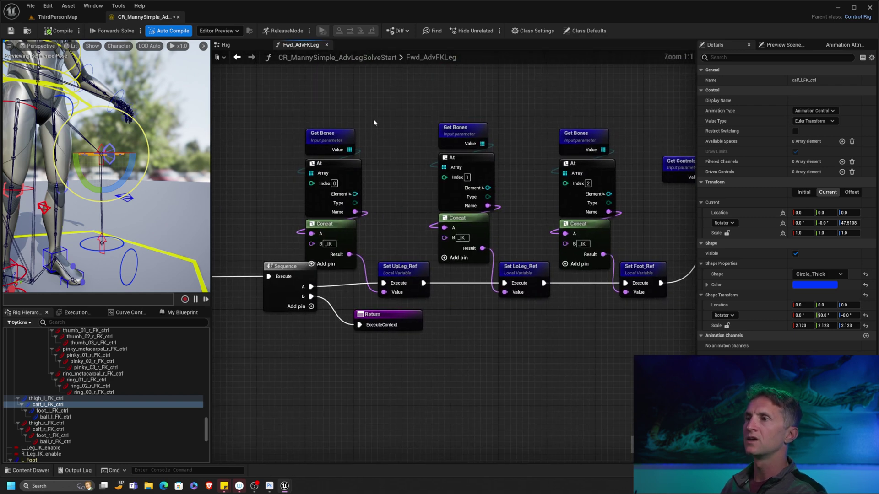
left_click_drag(296, 105, 624, 231)
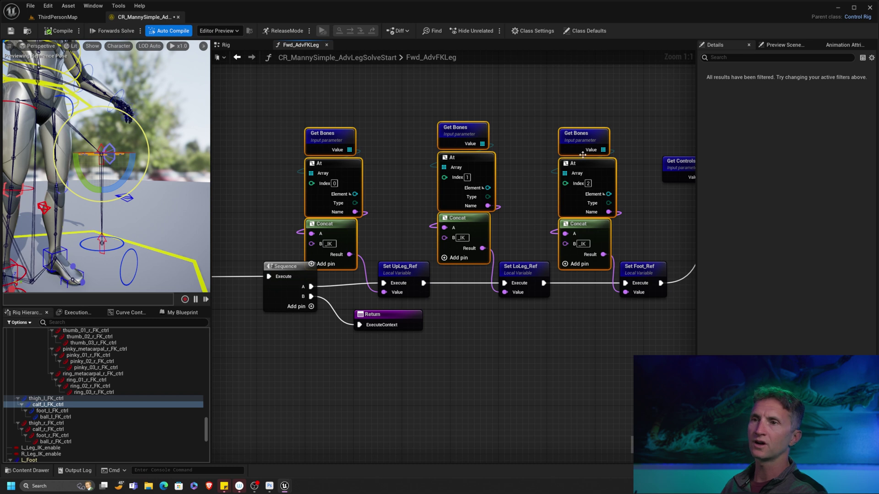
left_click(364, 243)
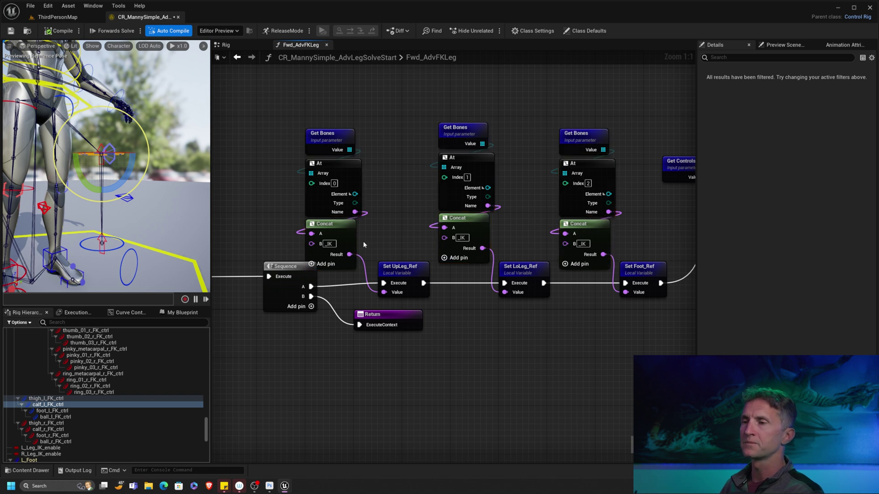
left_click(328, 246)
key("BackSpace")
type("F")
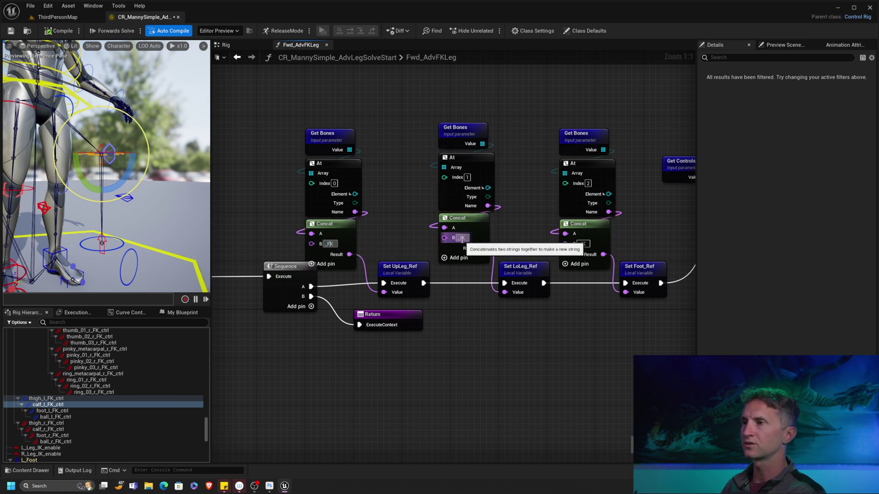
Set the B suffix to _FK on the Concat nodes feeding Set LoLeg_Ref and Set Foot_Ref
left_click(464, 239)
left_click(463, 238)
type("_FK")
key("Return")
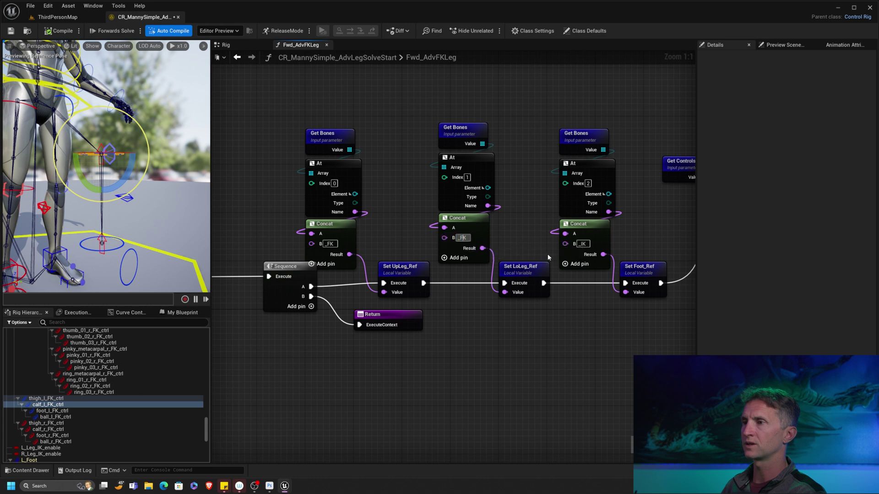
left_click(582, 244)
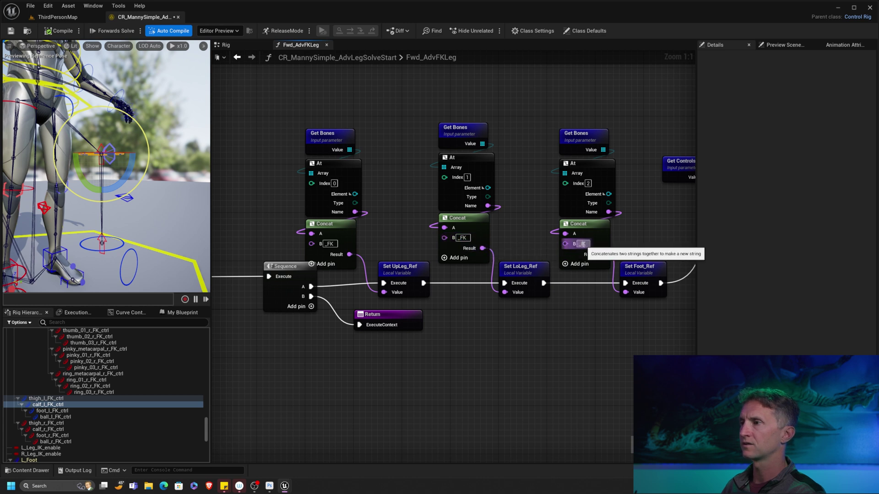
type("_FK")
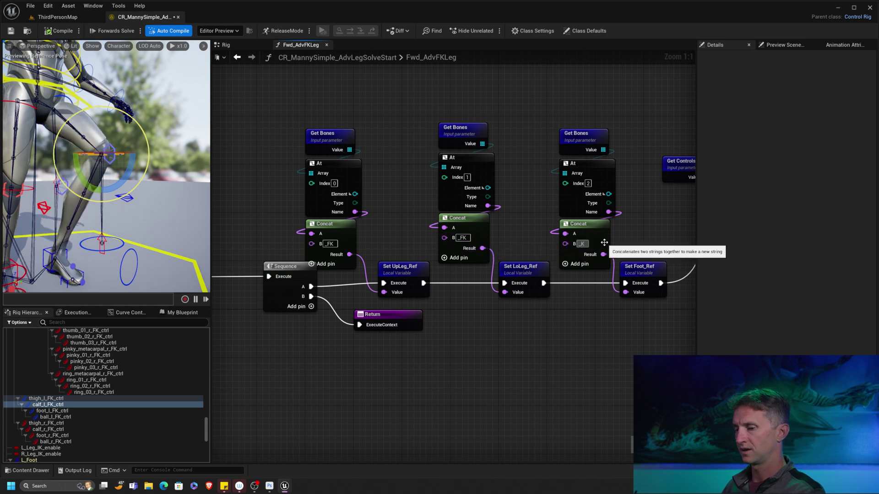
key("Return")
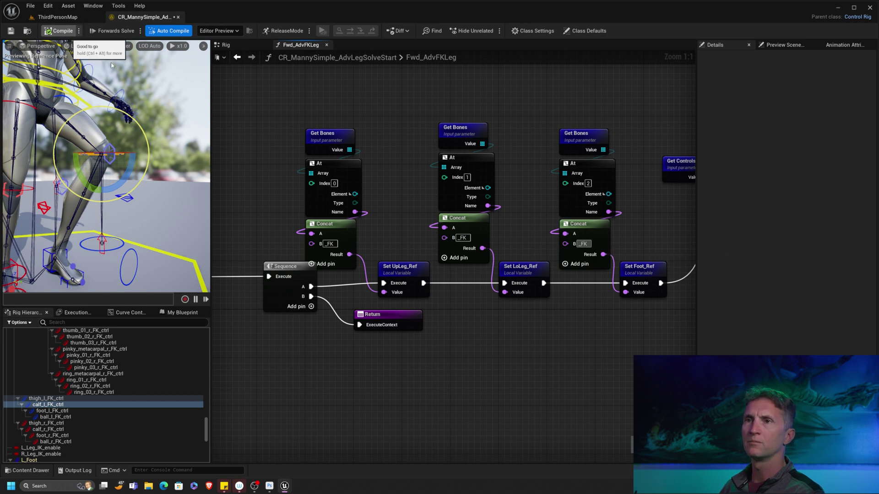
Compile the rig, and bend the left leg with thigh_l_FK_ctrl at about -65° and calf_l_FK_ctrl at about 65° on the third rotation axis
left_click(60, 31)
left_click(70, 118)
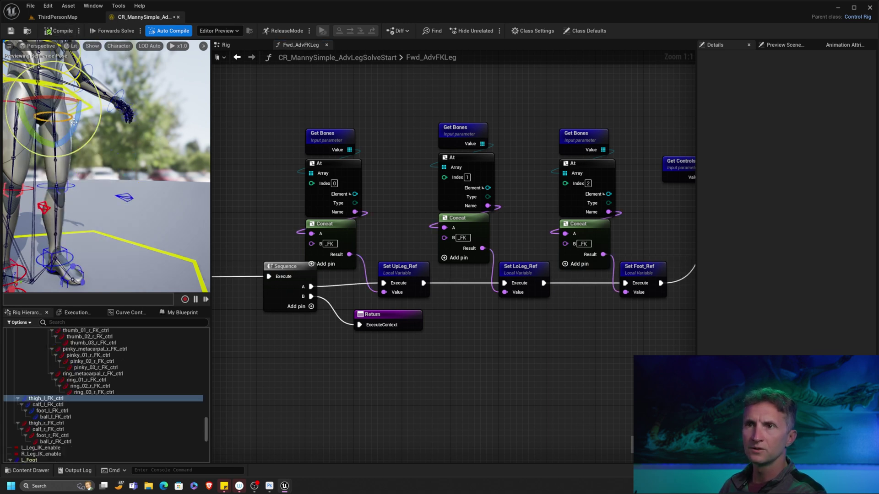
key("f")
left_click_drag(180, 67, 180, 67)
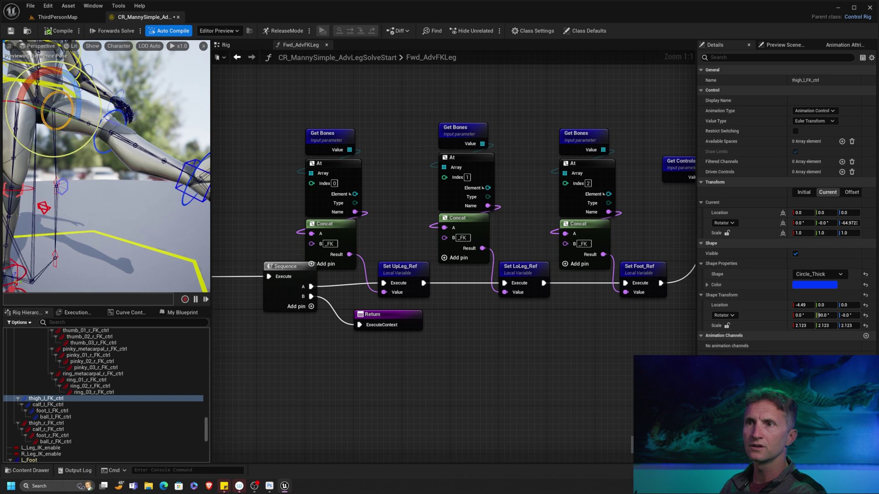
left_click(100, 152)
left_click_drag(93, 104, 52, 149)
left_click_drag(155, 240, 157, 248)
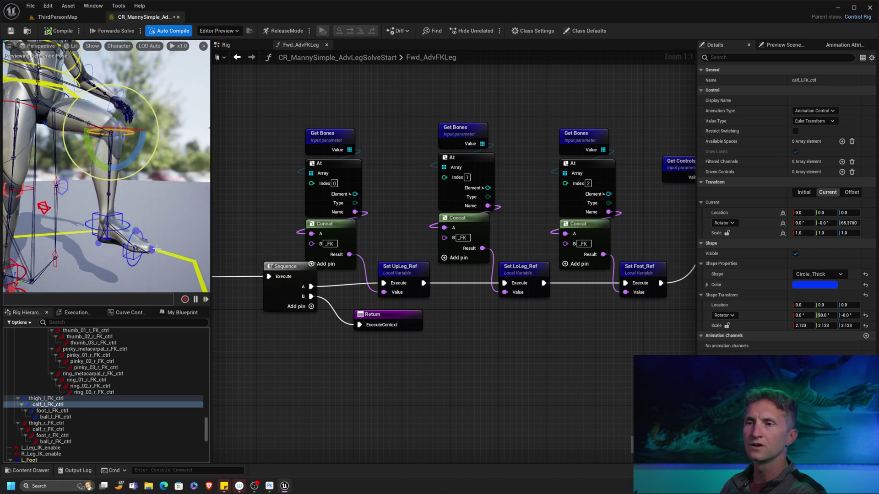
Rotate foot_l_FK_ctrl to about -11.8°, -6.0° and -4.1° to test the left foot
mouse_move(145, 204)
left_mouse_down("alt")
mouse_move(83, 206)
mouse_move(145, 206)
left_mouse_up("alt")
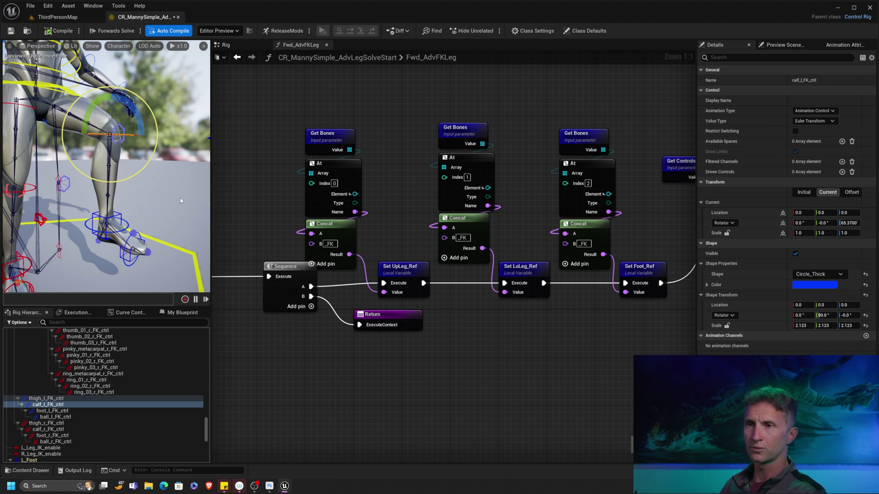
left_click_drag(180, 198, 136, 247, "alt")
left_click(95, 248)
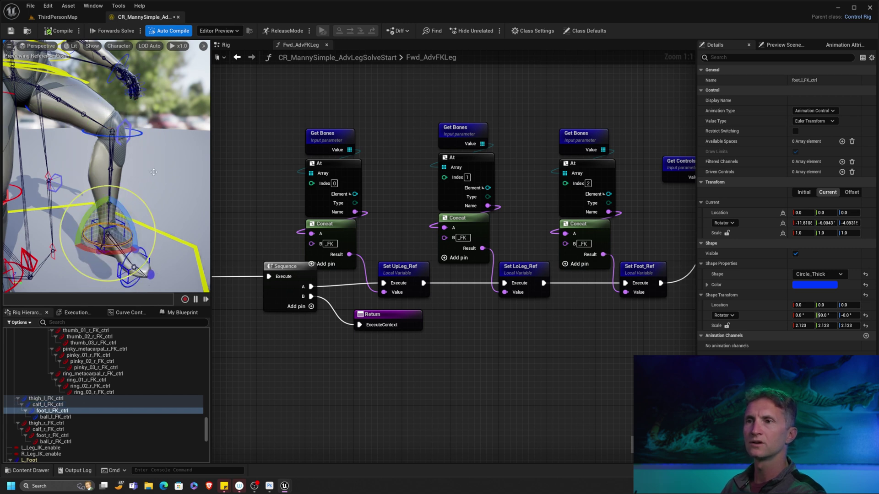
Move calf_l_FK_knee_offset_ctrl to about Y 5.5 and Z -9.7, and inspect the left knee from different angles
left_click(126, 127)
left_click_drag(132, 122, 107, 148, "alt")
key("w")
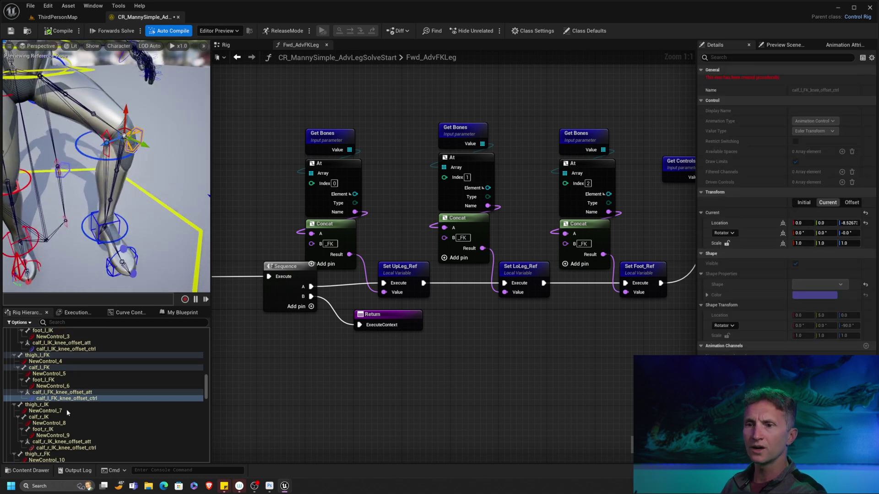
left_click_drag(96, 233, 135, 205, "alt")
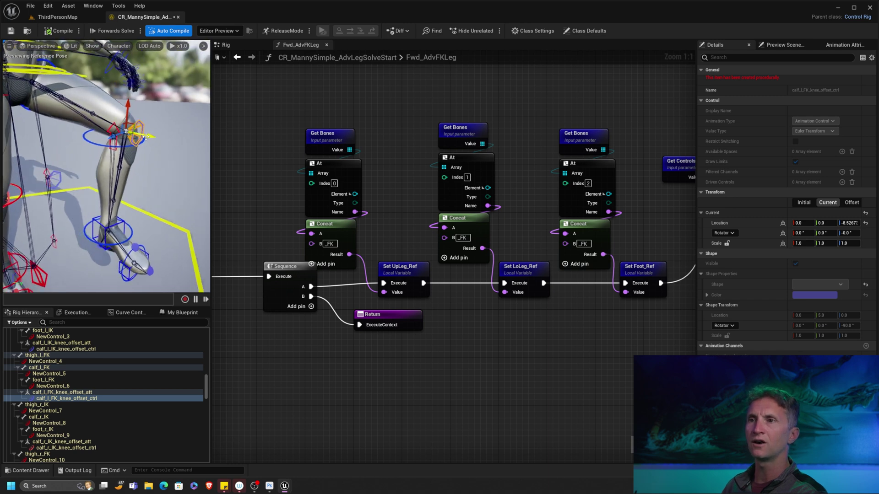
left_click_drag(145, 136, 101, 149)
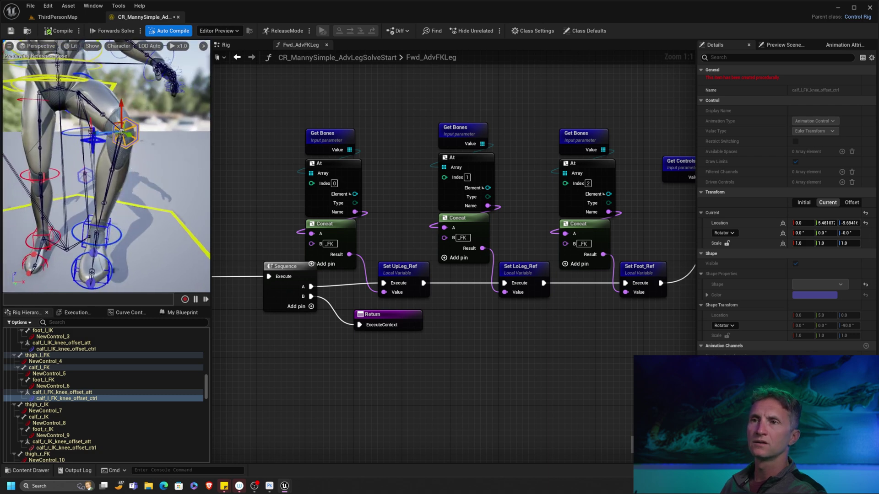
mouse_move(143, 202)
left_mouse_down("alt")
mouse_move(108, 200)
mouse_move(154, 197)
left_mouse_up("alt")
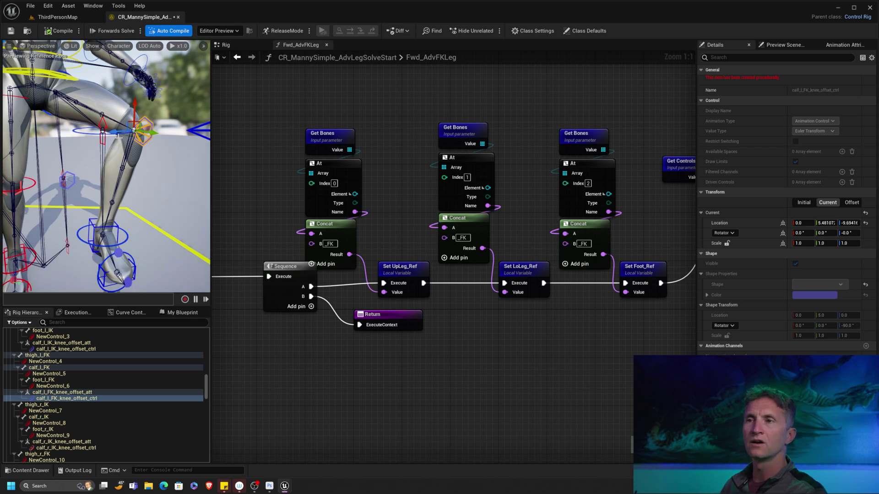
Enable L_Leg_IK_enable on Layout_ctrl to compare the IK leg with the FK pose, and recompile to reset the pose
left_click(154, 226)
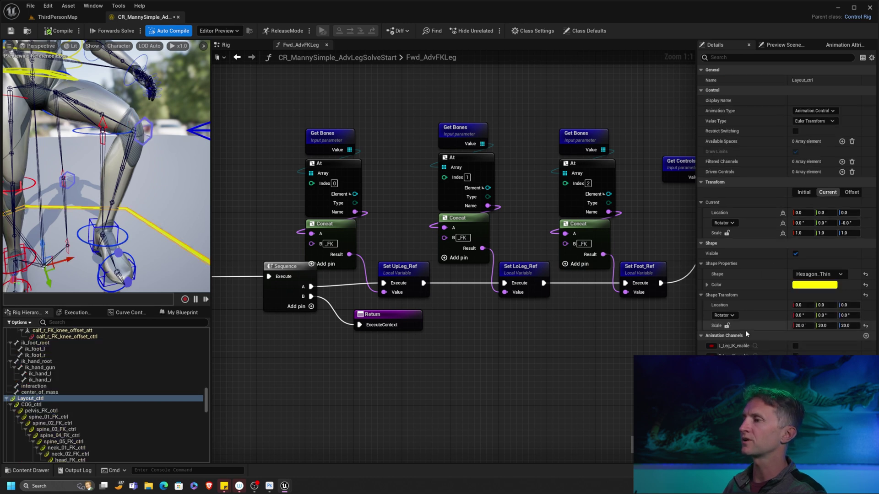
left_click(797, 346)
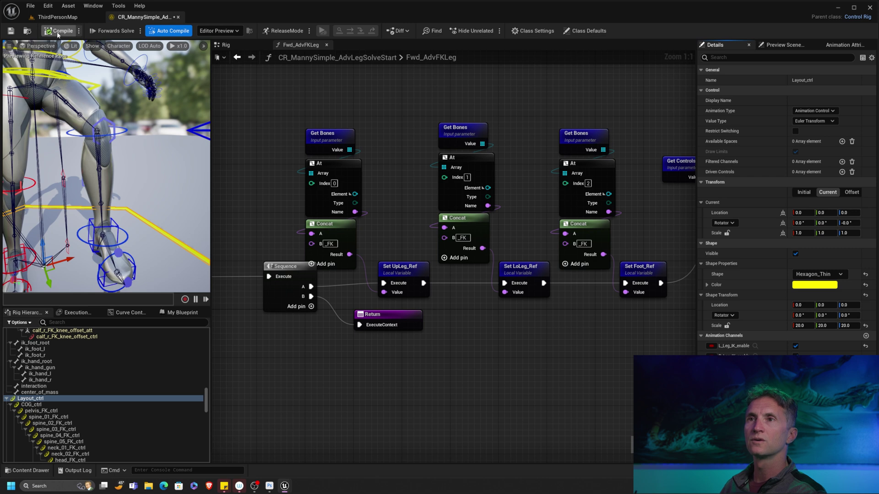
left_click(143, 220)
left_click(110, 399)
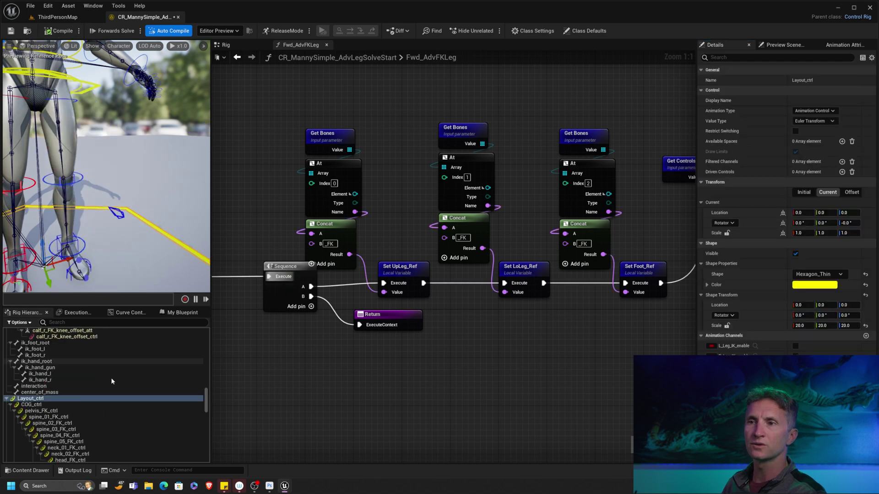
scroll(93, 334, "down", 3)
scroll(93, 334, "down", 10)
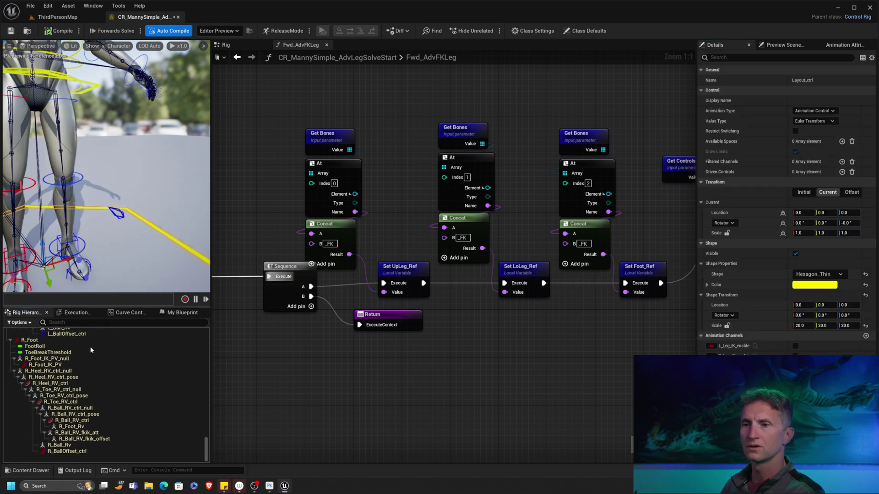
Enable L_Leg_IK_enable on Layout_ctrl and move L_Foot to about 15.5, 37.9, 29.9 to pose the leg in IK
left_click(796, 347)
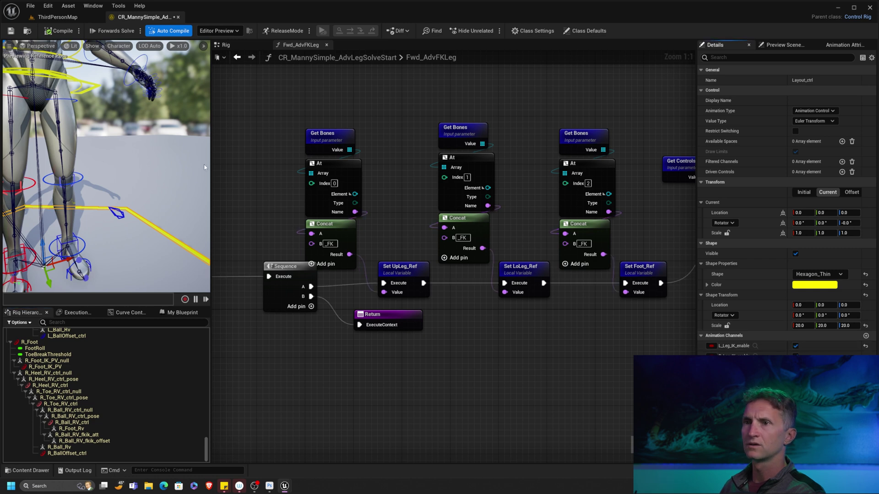
left_click(74, 243)
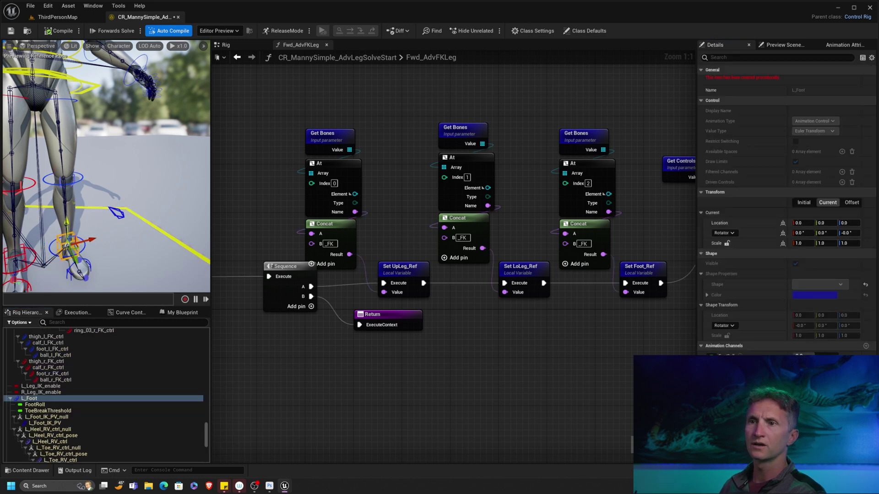
left_click_drag(73, 243, 145, 221)
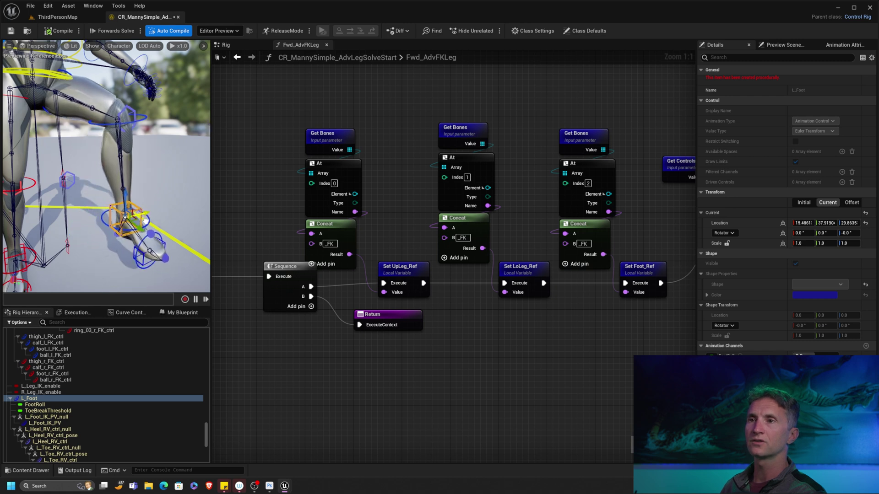
Disable L_Leg_IK_enable on Layout_ctrl and rotate calf_l_FK_ctrl to about -25.5° on its first rotation axis
left_click(189, 252)
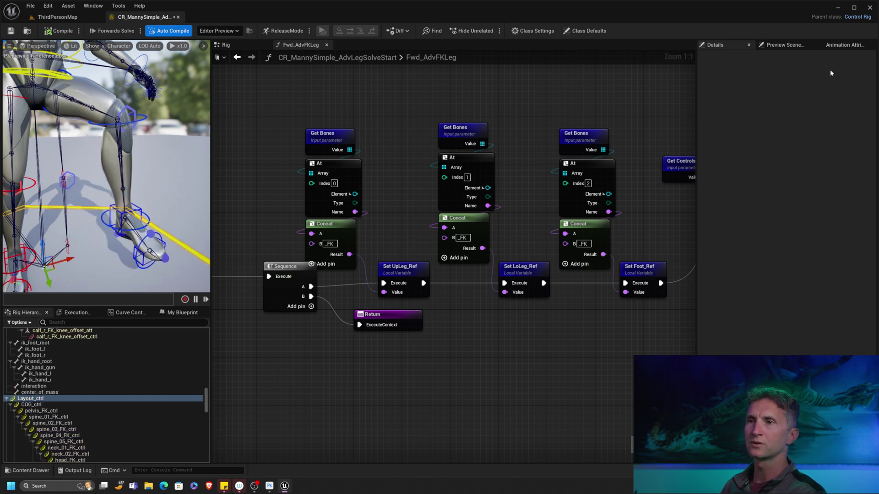
left_click(797, 347)
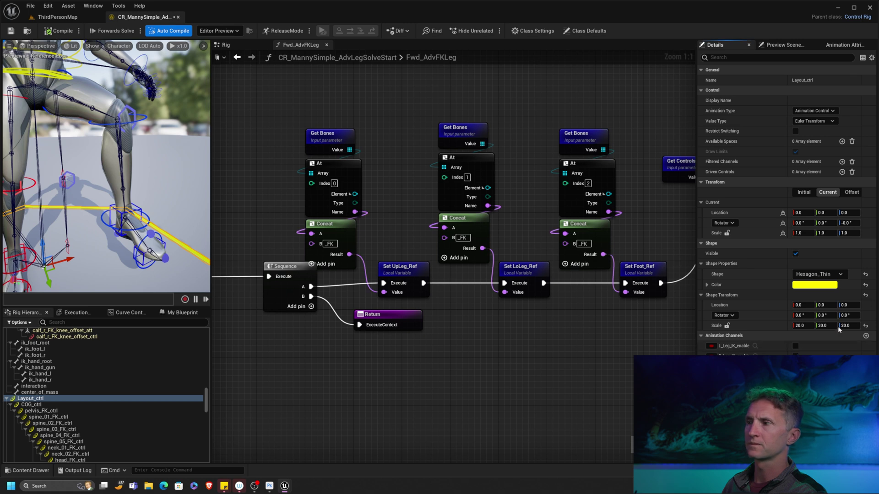
left_click_drag(148, 130, 157, 140, "alt")
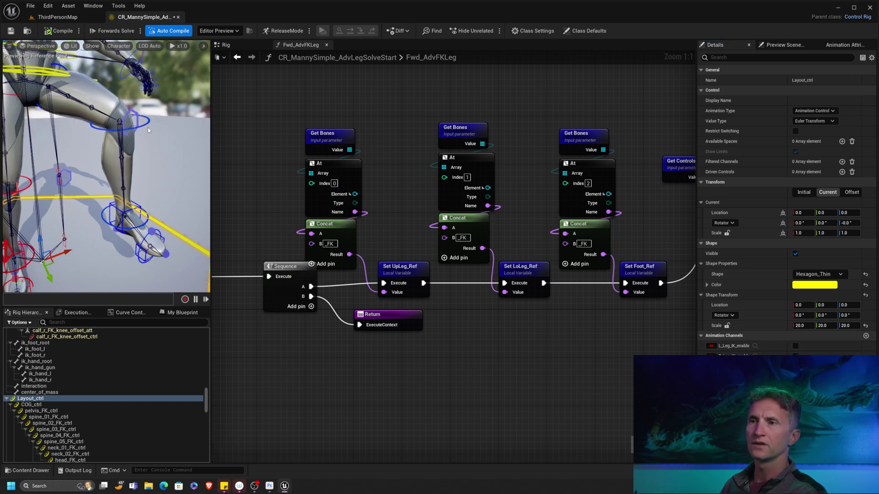
left_click(138, 129)
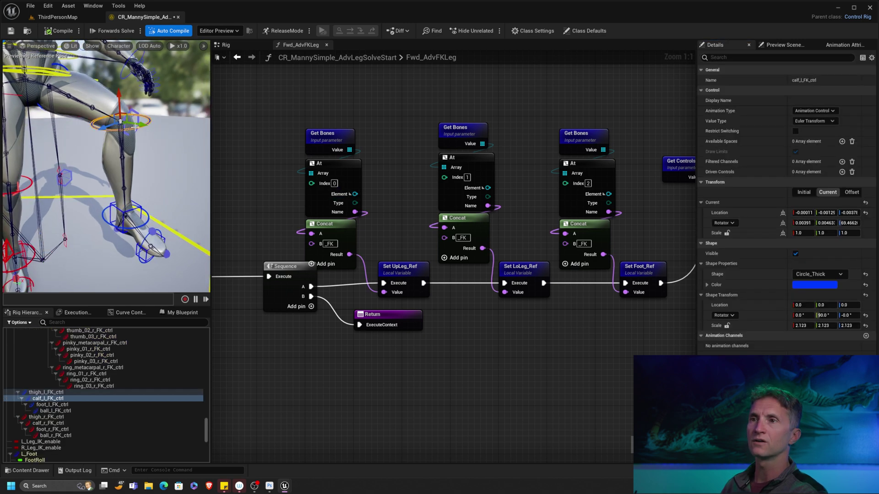
left_click_drag(138, 129, 175, 217)
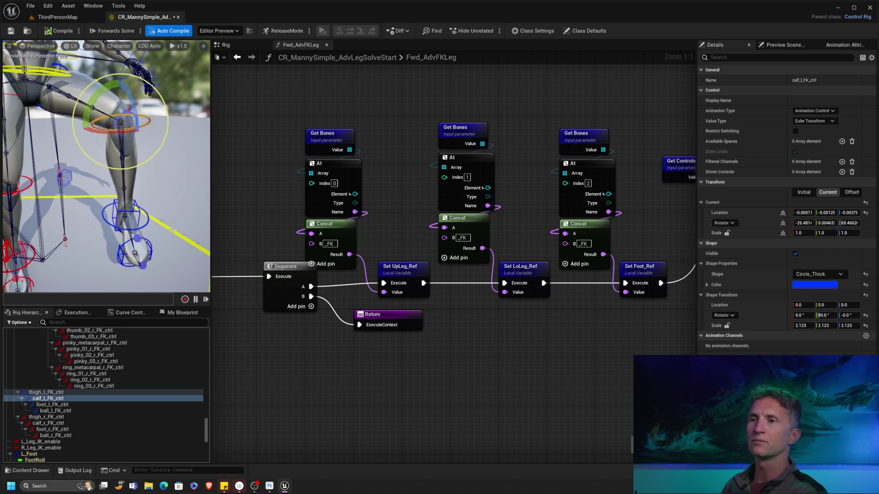
Switch the left leg back to IK with L_Leg_IK_enable on Layout_ctrl, and reset the test pose
left_click(172, 230)
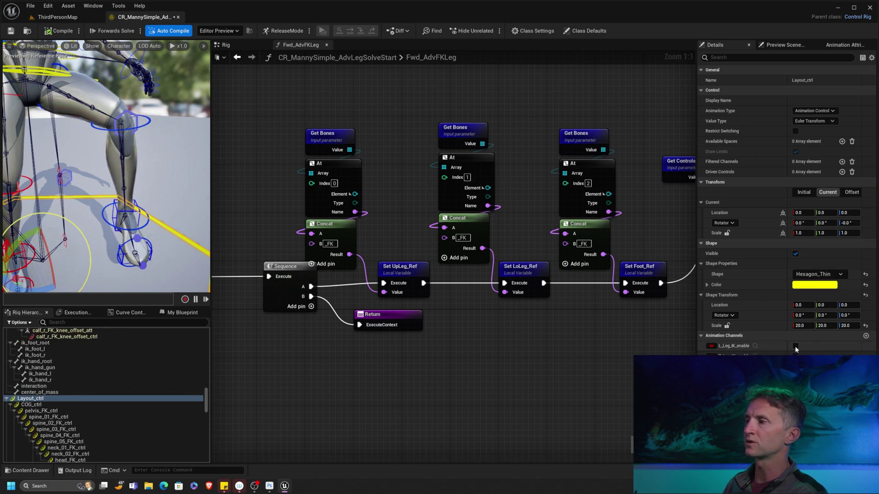
left_click(796, 347)
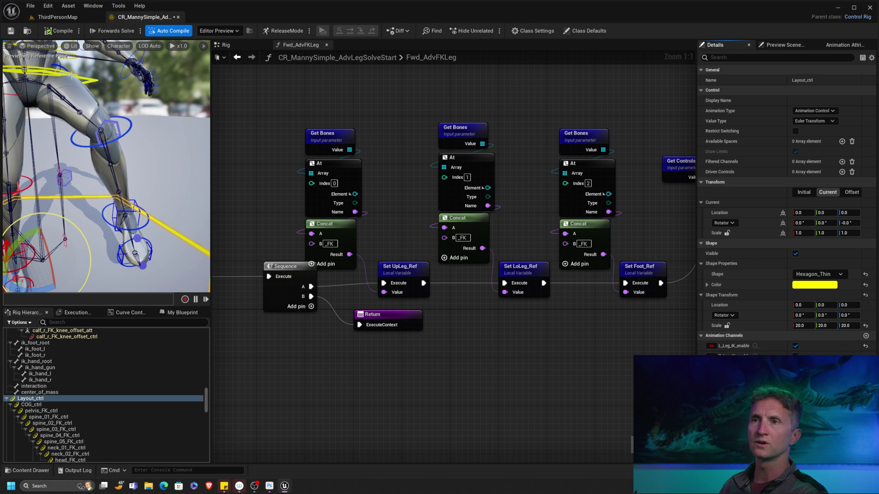
left_click(80, 117)
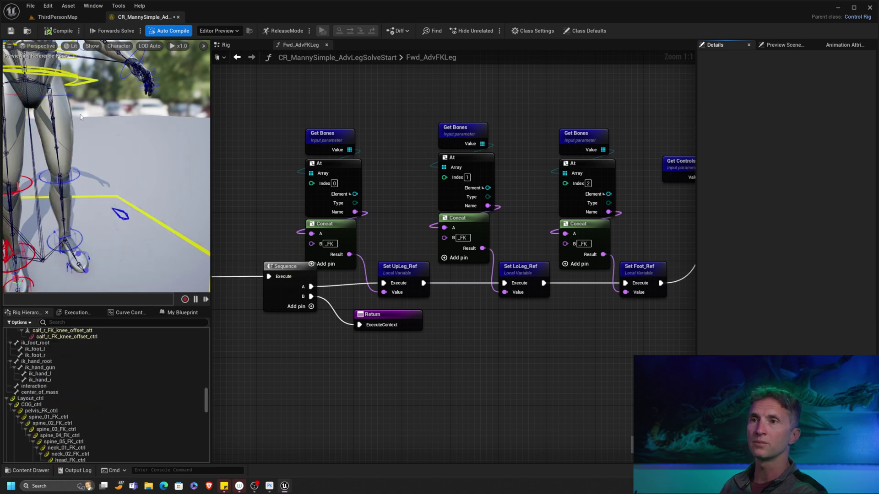
Rotate COG_ctrl in the viewport to test how the IK legs follow the body
right_click_drag(101, 113, 105, 112)
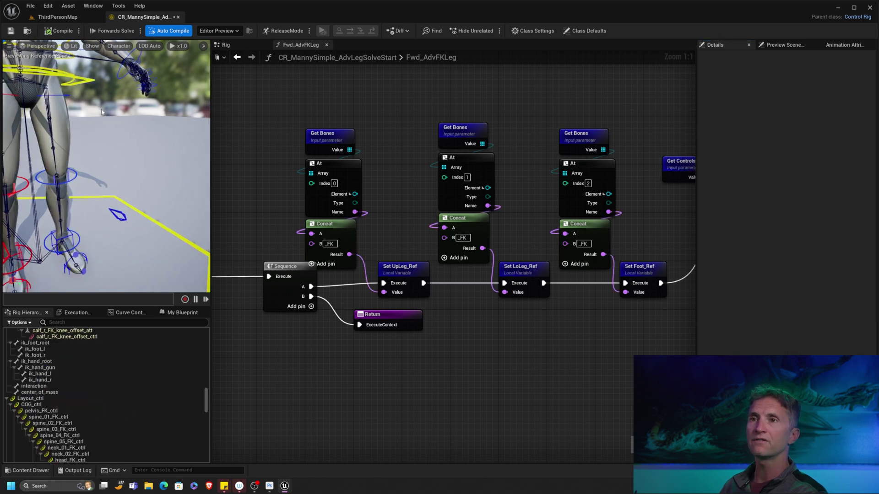
left_click(66, 95)
left_click_drag(55, 109, 105, 74)
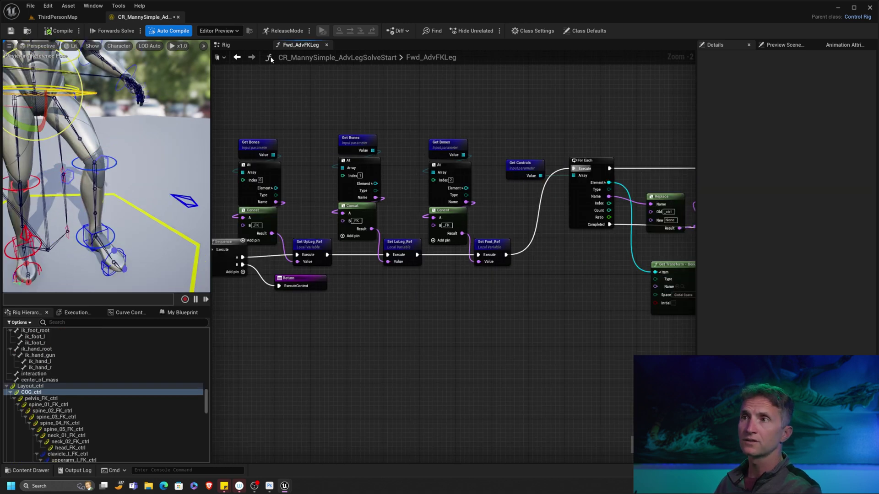
Return to the Rig graph and paste a Fwd_AdvFKLeg function node into the Fwd R Leg section
left_click(235, 48)
right_click_drag(359, 302, 462, 197)
scroll(463, 198, "down", 5)
right_click_drag(451, 277, 449, 258)
scroll(449, 258, "up", 1)
scroll(449, 258, "up", 4)
scroll(449, 258, "down", 4)
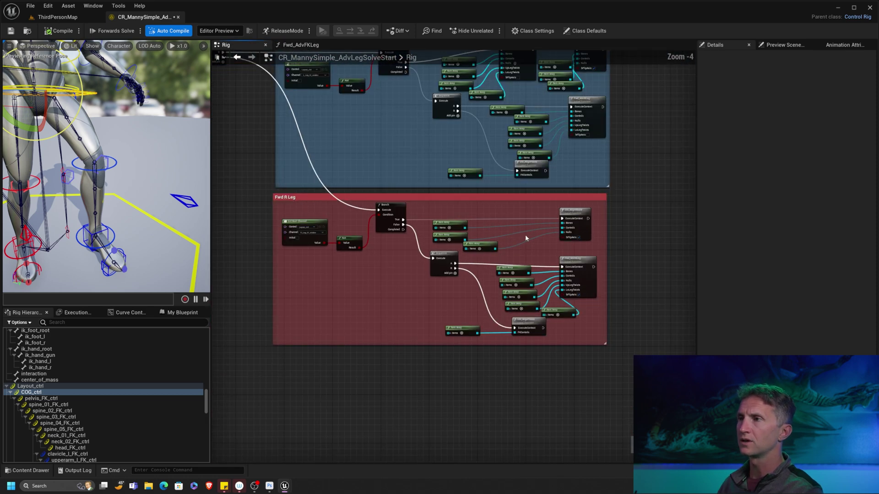
right_click_drag(524, 192, 505, 231)
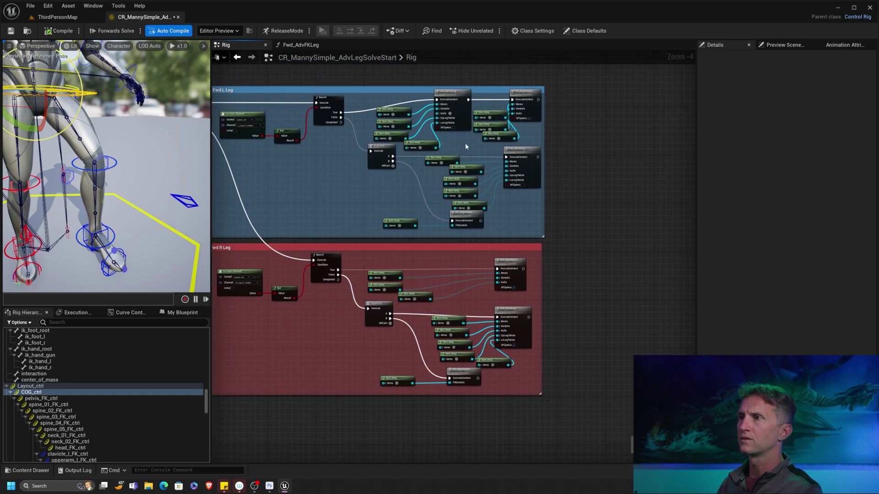
key("ctrl+v")
scroll(446, 263, "up", 4)
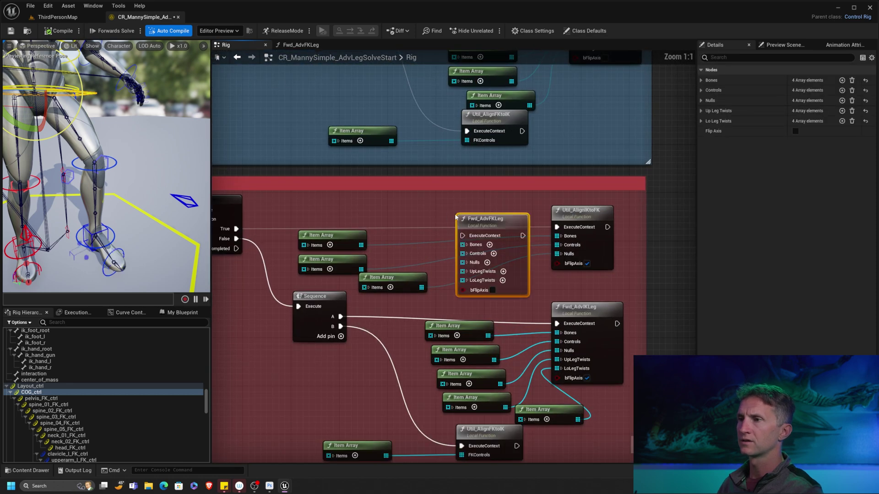
Place Fwd_AdvFKLeg after the right-leg Branch and move the three Item Arrays feeding Util_AlignIKtoFK closer to that node
left_click_drag(456, 217, 393, 184)
left_click_drag(328, 235, 496, 241)
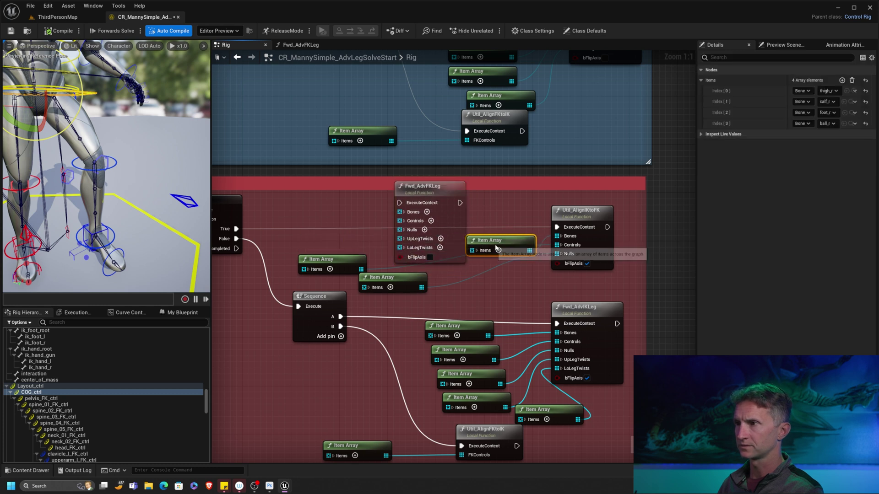
left_click_drag(312, 260, 477, 271)
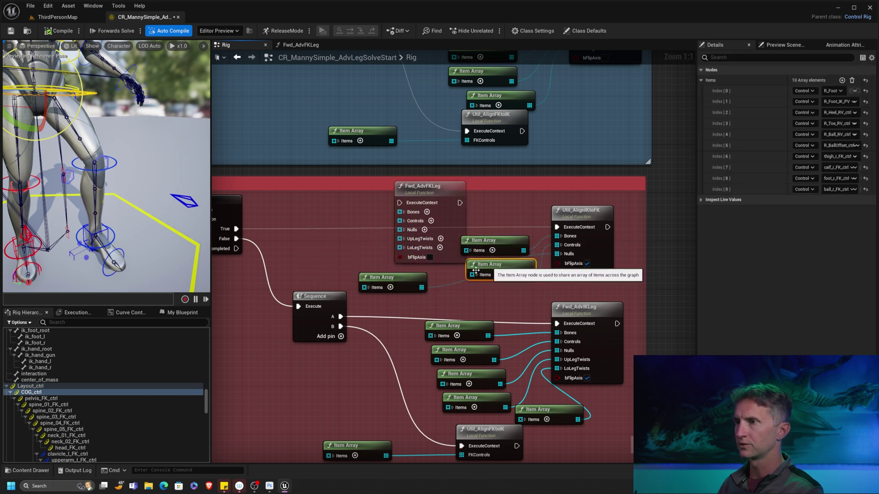
left_click_drag(375, 277, 502, 289)
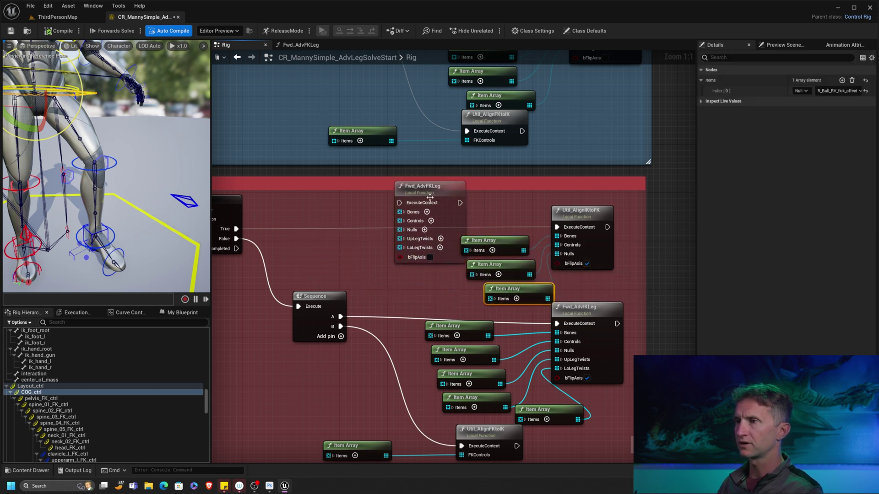
left_click_drag(449, 187, 419, 200)
right_click_drag(291, 234, 382, 222)
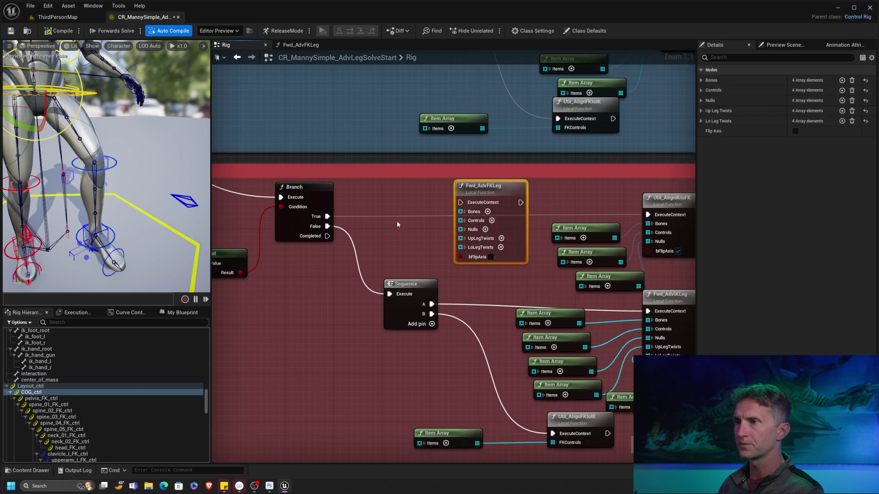
right_click_drag(406, 253, 361, 219)
Duplicate the Item Array of thigh_r, calf_r, foot_r and ball_r bones and connect the copy to Bones on the right-leg Fwd_AdvFKLeg
left_click(525, 280)
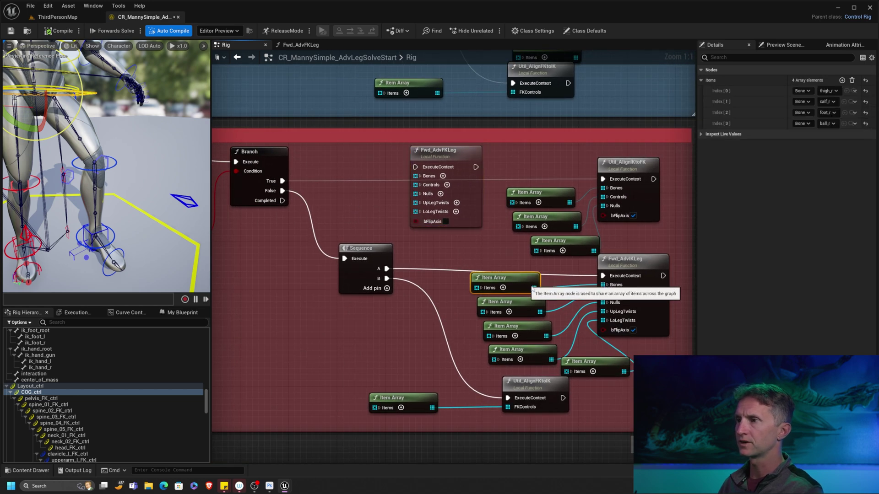
key("ctrl+c")
key("ctrl+v")
left_click_drag(568, 296, 415, 175)
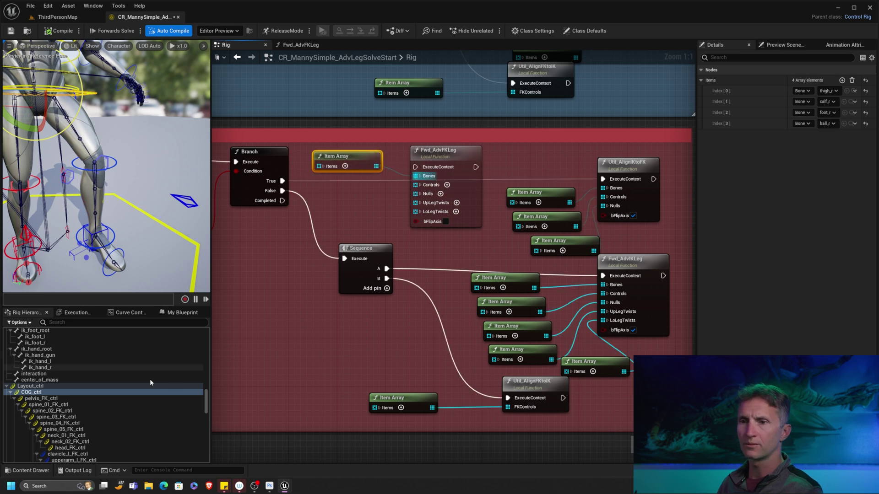
Create an Item Array from the controls thigh_r_FK_ctrl through ball_r_FK_ctrl and connect it to Controls on the right-leg Fwd_AdvFKLeg
scroll(149, 379, "down", 15)
scroll(122, 403, "up", 10)
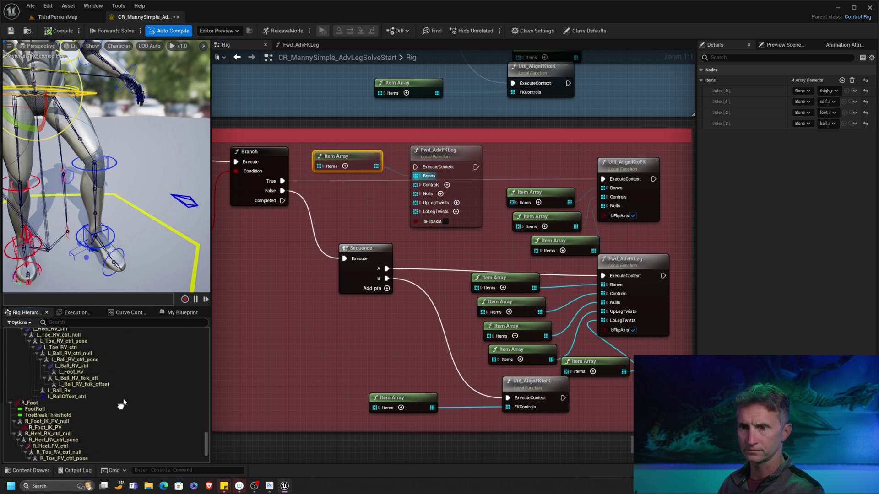
left_click(65, 391)
left_click(46, 372, "shift")
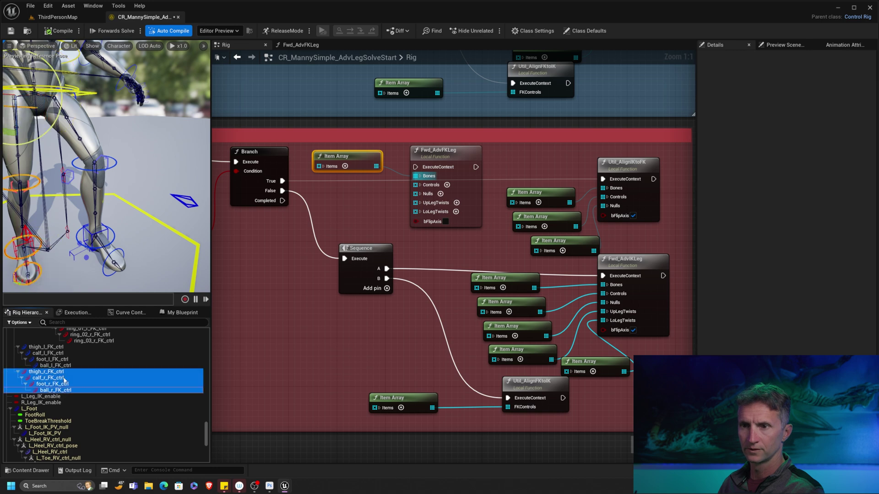
left_click_drag(45, 372, 362, 207)
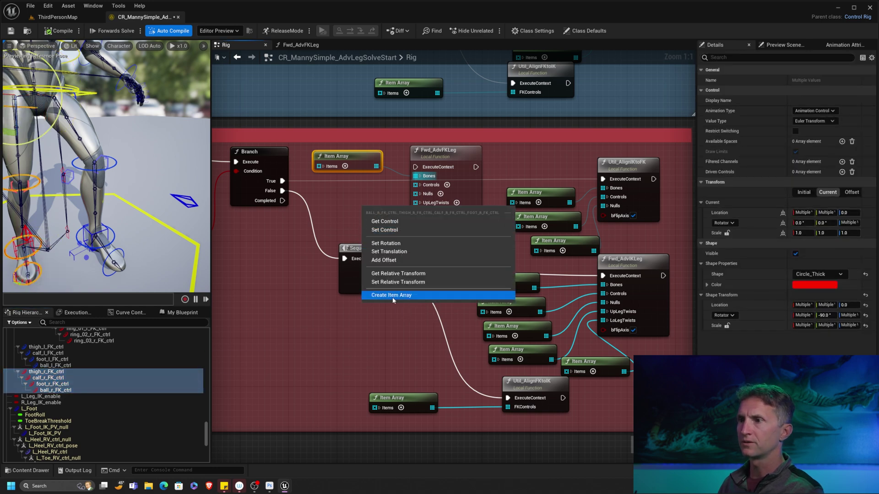
left_click(392, 295)
left_click(372, 221)
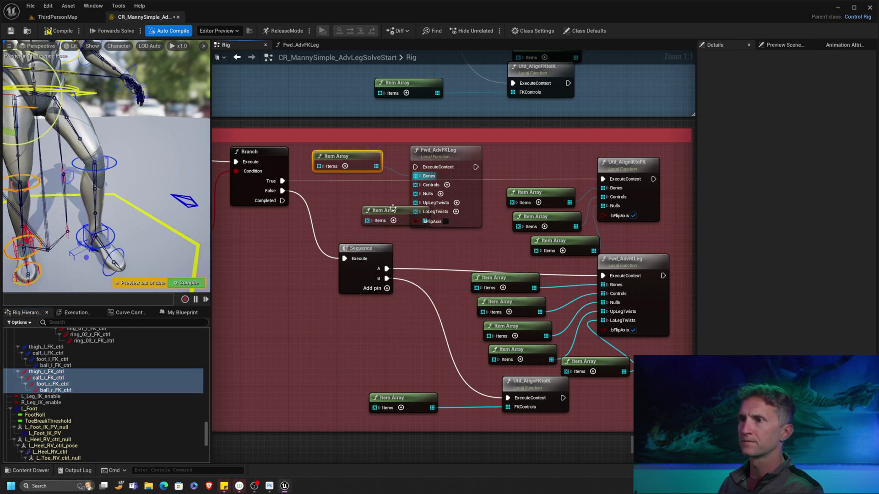
left_click_drag(431, 224, 417, 185)
Duplicate the right thigh and calf twist Item Arrays and connect them to UpLegTwists and LoLegTwists on Fwd_AdvFKLeg
left_click_drag(462, 320, 549, 374)
left_click_drag(587, 352, 542, 367)
key("ctrl+c")
key("ctrl+v")
left_click_drag(408, 264, 254, 251)
right_click_drag(341, 222, 408, 240)
left_click(332, 254)
left_click_drag(310, 257, 482, 222)
left_click_drag(383, 282, 482, 231)
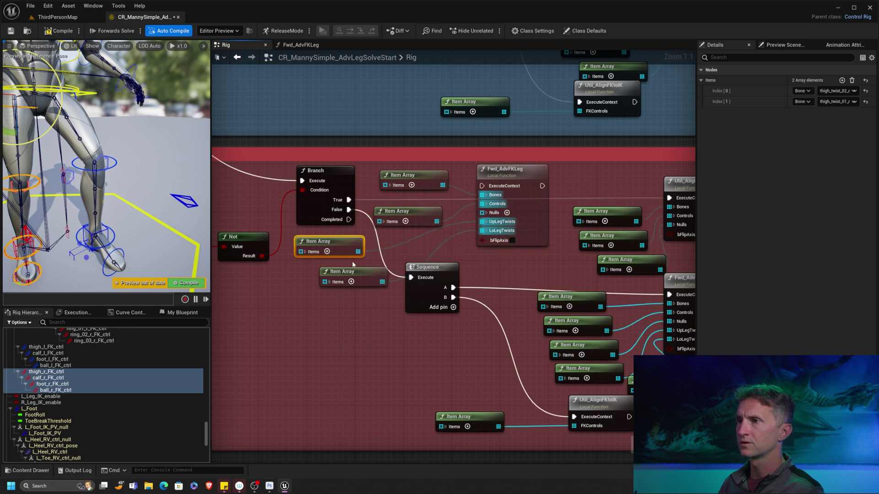
Move the two copied twist arrays next to the right-leg Fwd_AdvFKLeg and enable its bFlipAxis option
left_click_drag(360, 247, 435, 242)
left_click_drag(352, 275, 464, 257)
right_click_drag(554, 286, 424, 255)
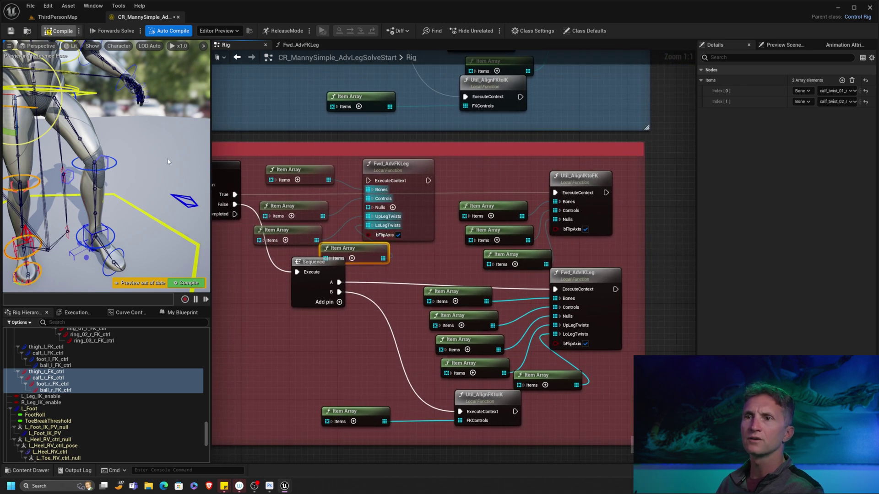
Recompile, disable R_Leg_IK_enable on Layout_ctrl, and rotate thigh_r_FK_ctrl to about -54° on its third rotation axis
middle_click_drag(97, 156, 55, 151)
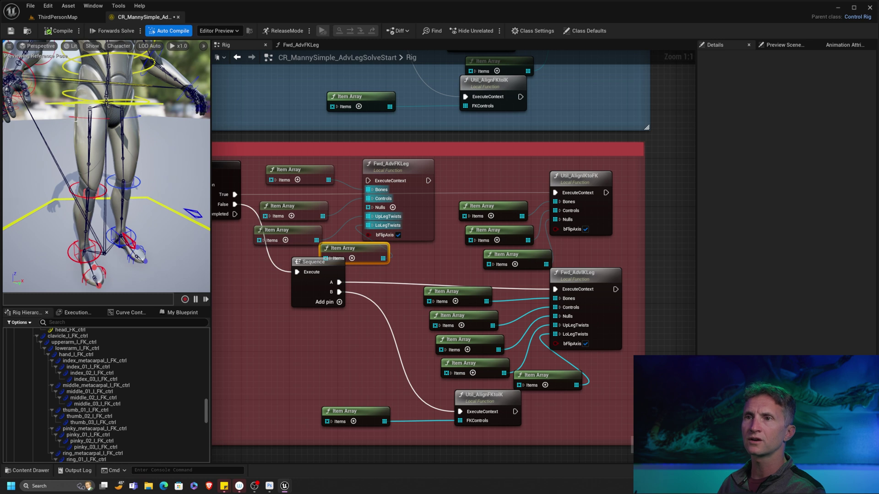
left_click(48, 201)
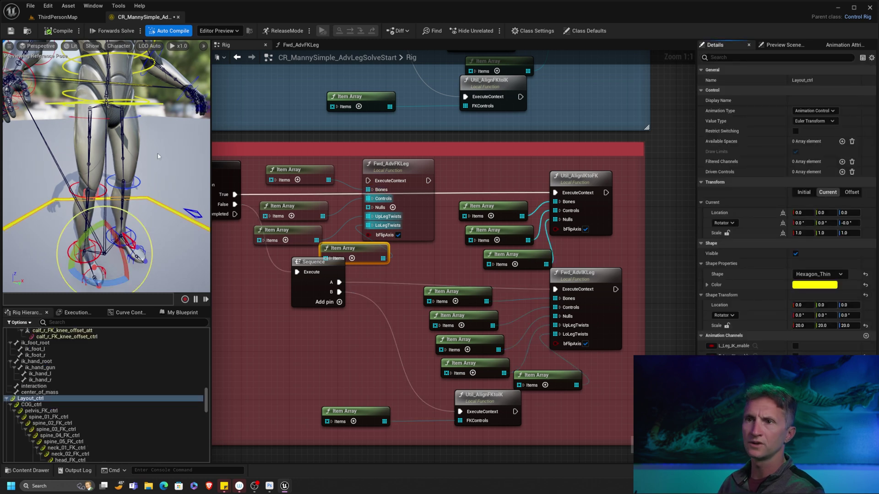
left_click(76, 118)
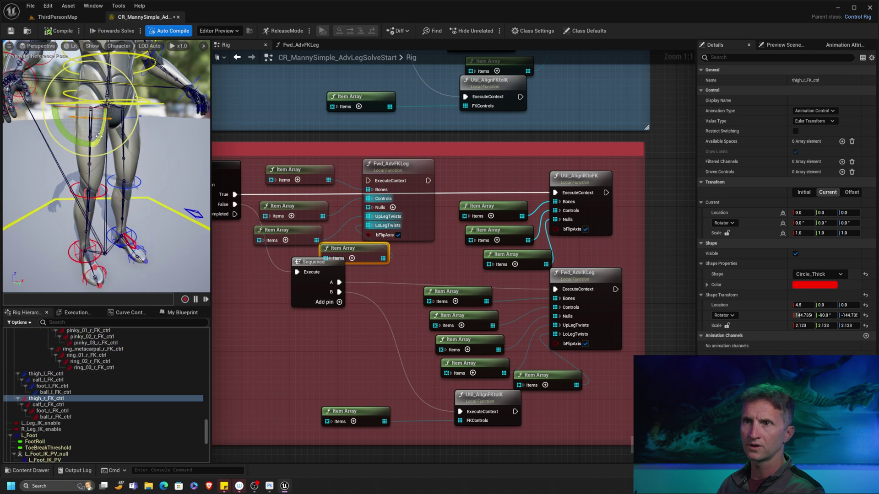
left_click_drag(89, 223, 153, 201, "alt")
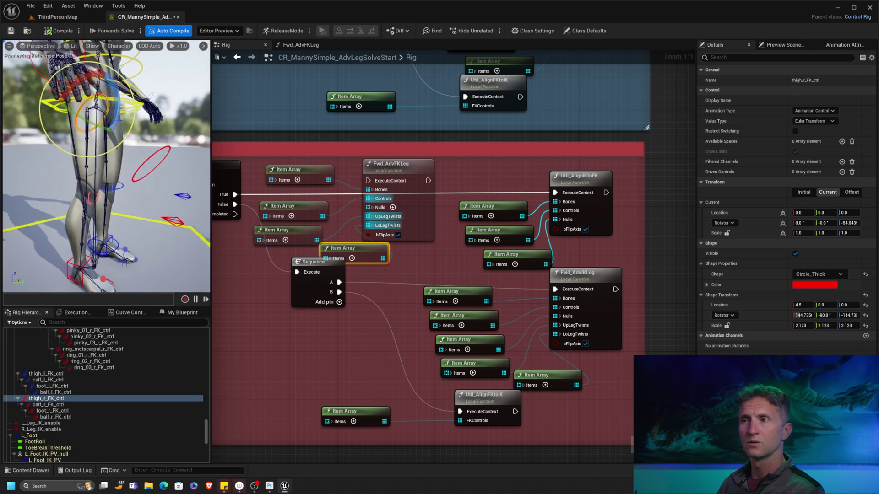
Wire the right-leg Branch's True output through Fwd_AdvFKLeg into Util_AlignIKtoFK, and tidy the four Item Arrays beside Fwd_AdvFKLeg
right_click_drag(342, 198, 403, 198)
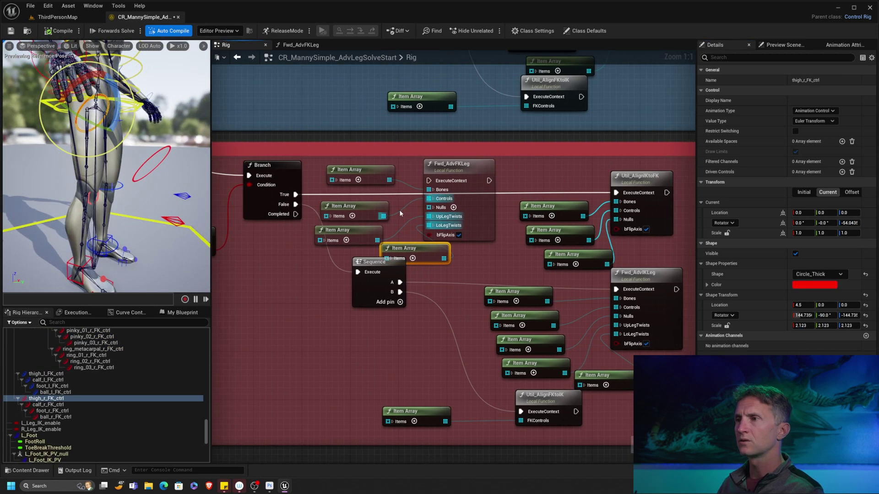
left_click_drag(295, 195, 429, 180)
mouse_move(490, 180)
left_mouse_down()
mouse_move(616, 192)
mouse_move(489, 180)
left_mouse_up()
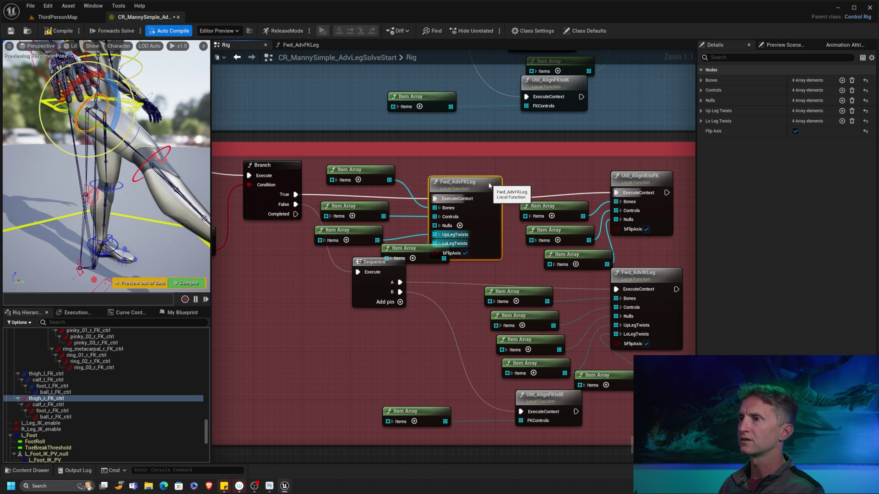
left_click_drag(359, 205, 383, 199)
left_click_drag(354, 230, 379, 219)
left_click_drag(402, 248, 359, 237)
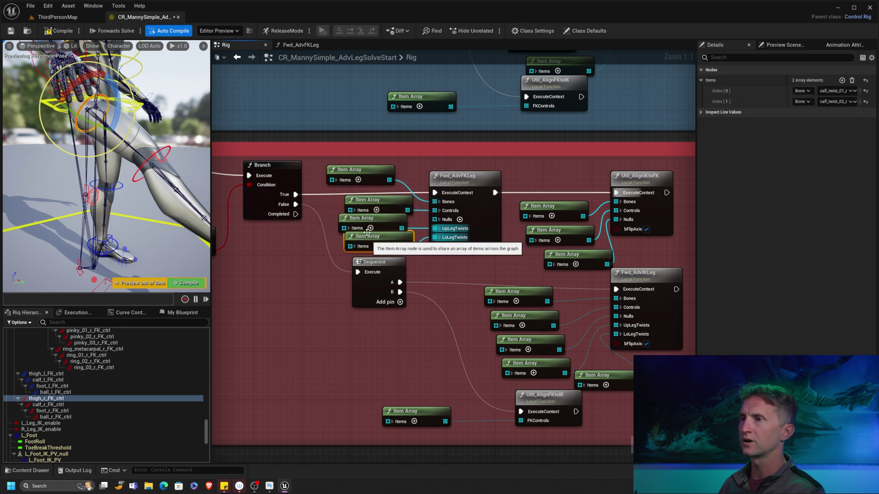
left_click_drag(355, 170, 363, 176)
Rotate calf_r_FK_ctrl to about 55.4° on its third rotation axis, and recompile the rig to reset the pose
left_click(169, 150)
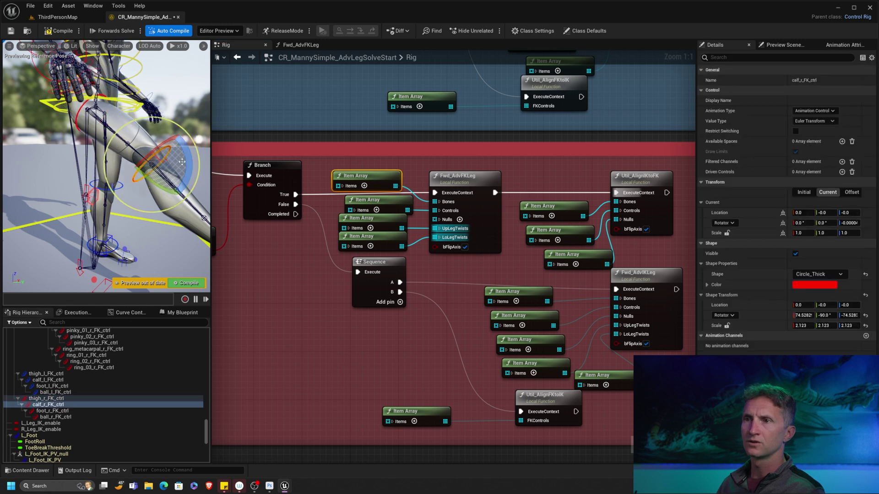
left_click_drag(182, 163, 184, 197)
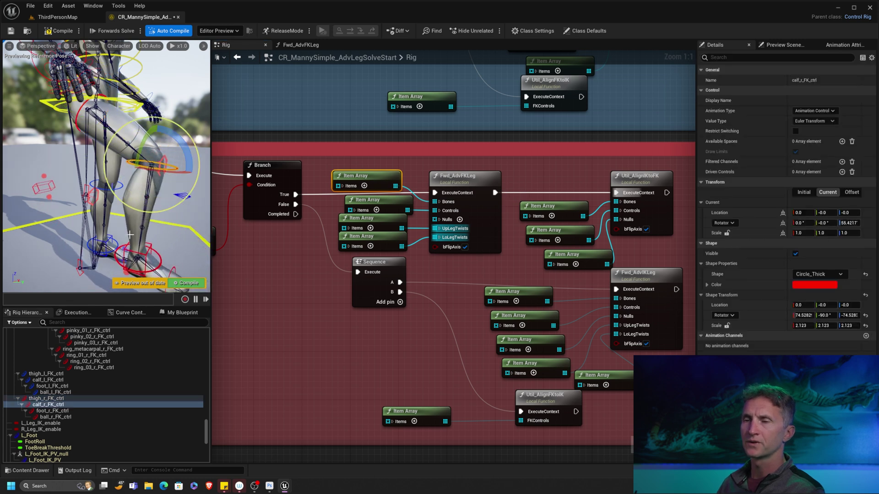
left_click(60, 31)
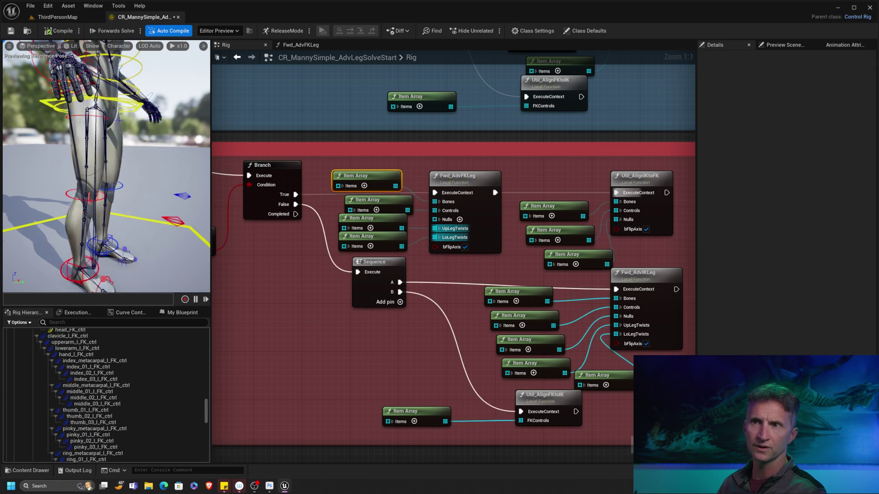
Disable R_Leg_IK_enable on Layout_ctrl and rotate thigh_r_FK_ctrl to about -64.8° on its third rotation axis
left_click(196, 232)
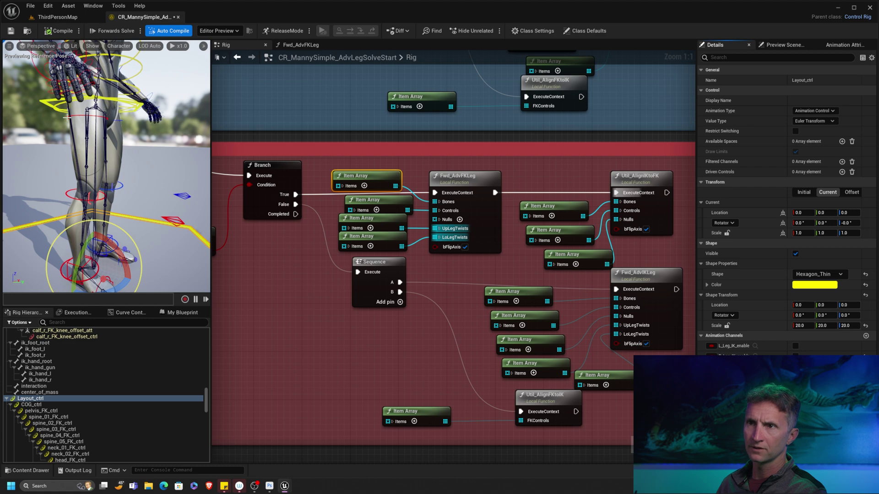
left_click(107, 142)
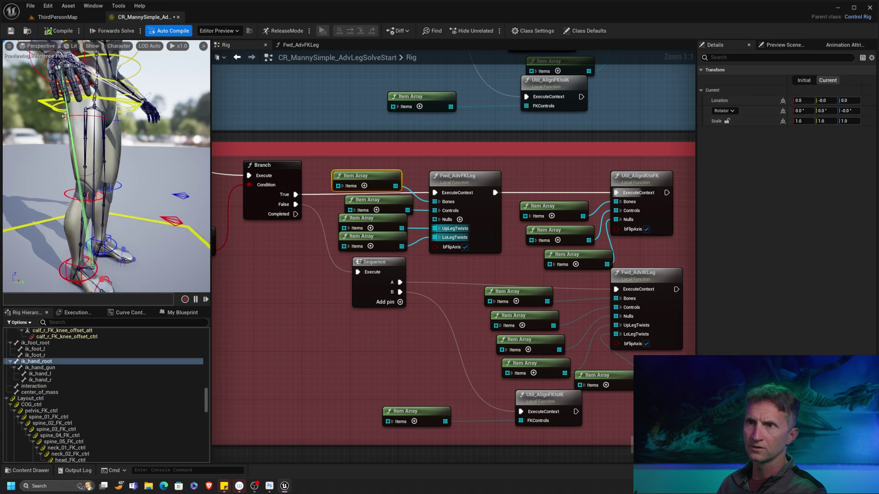
left_click(87, 135)
left_click_drag(95, 142, 138, 135)
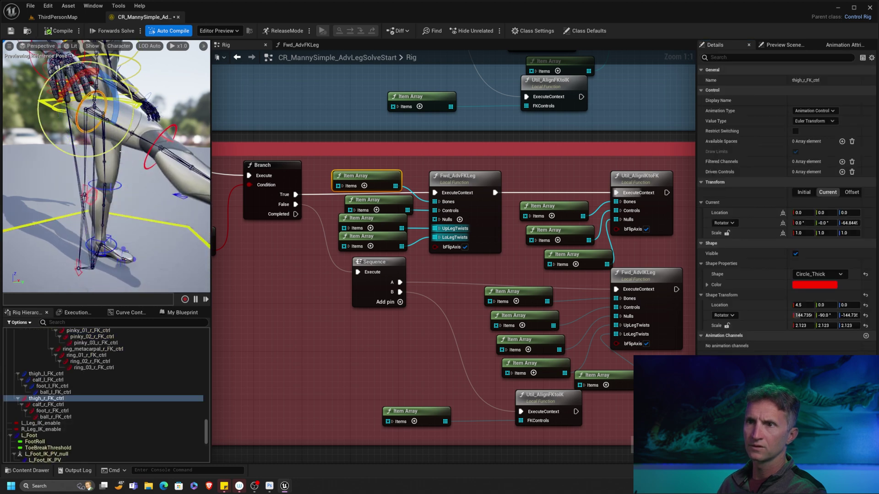
Bend the right knee by rotating calf_r_FK_ctrl to about 65.9° on its third rotation axis
middle_click_drag(95, 211, 70, 207, "alt")
left_click_drag(70, 207, 51, 206, "alt")
left_click(91, 149)
left_click_drag(121, 150, 87, 283)
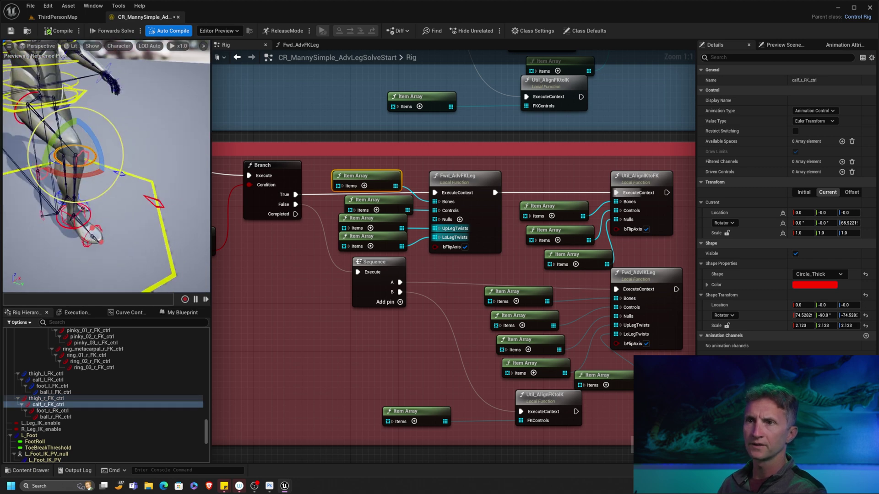
right_click_drag(87, 247, 108, 247, "alt")
left_click_drag(107, 247, 87, 247, "alt")
Move the knee offset control at the bent right knee to test the FK knee offset
key("w")
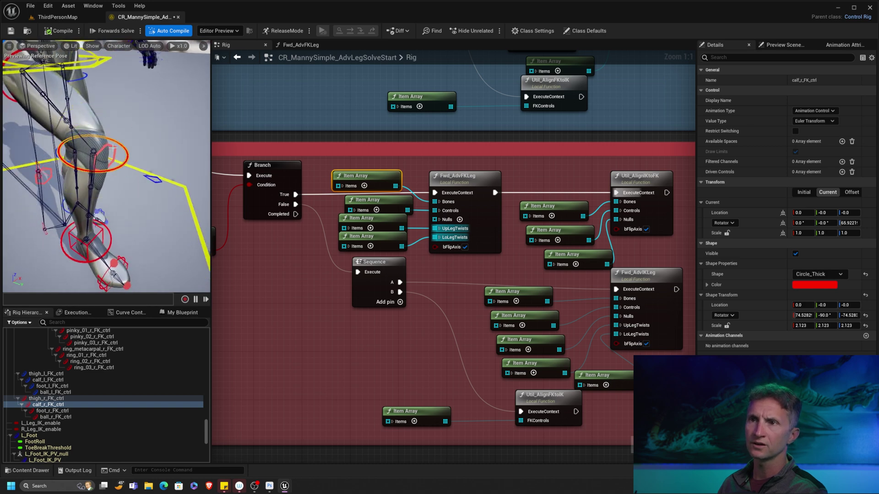
left_click(108, 160)
left_click_drag(90, 162, 114, 186)
left_click(122, 164)
key("e")
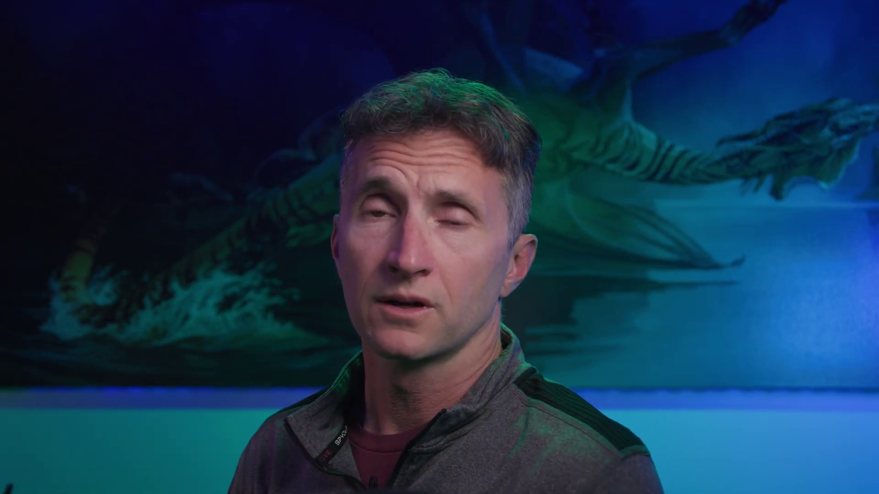